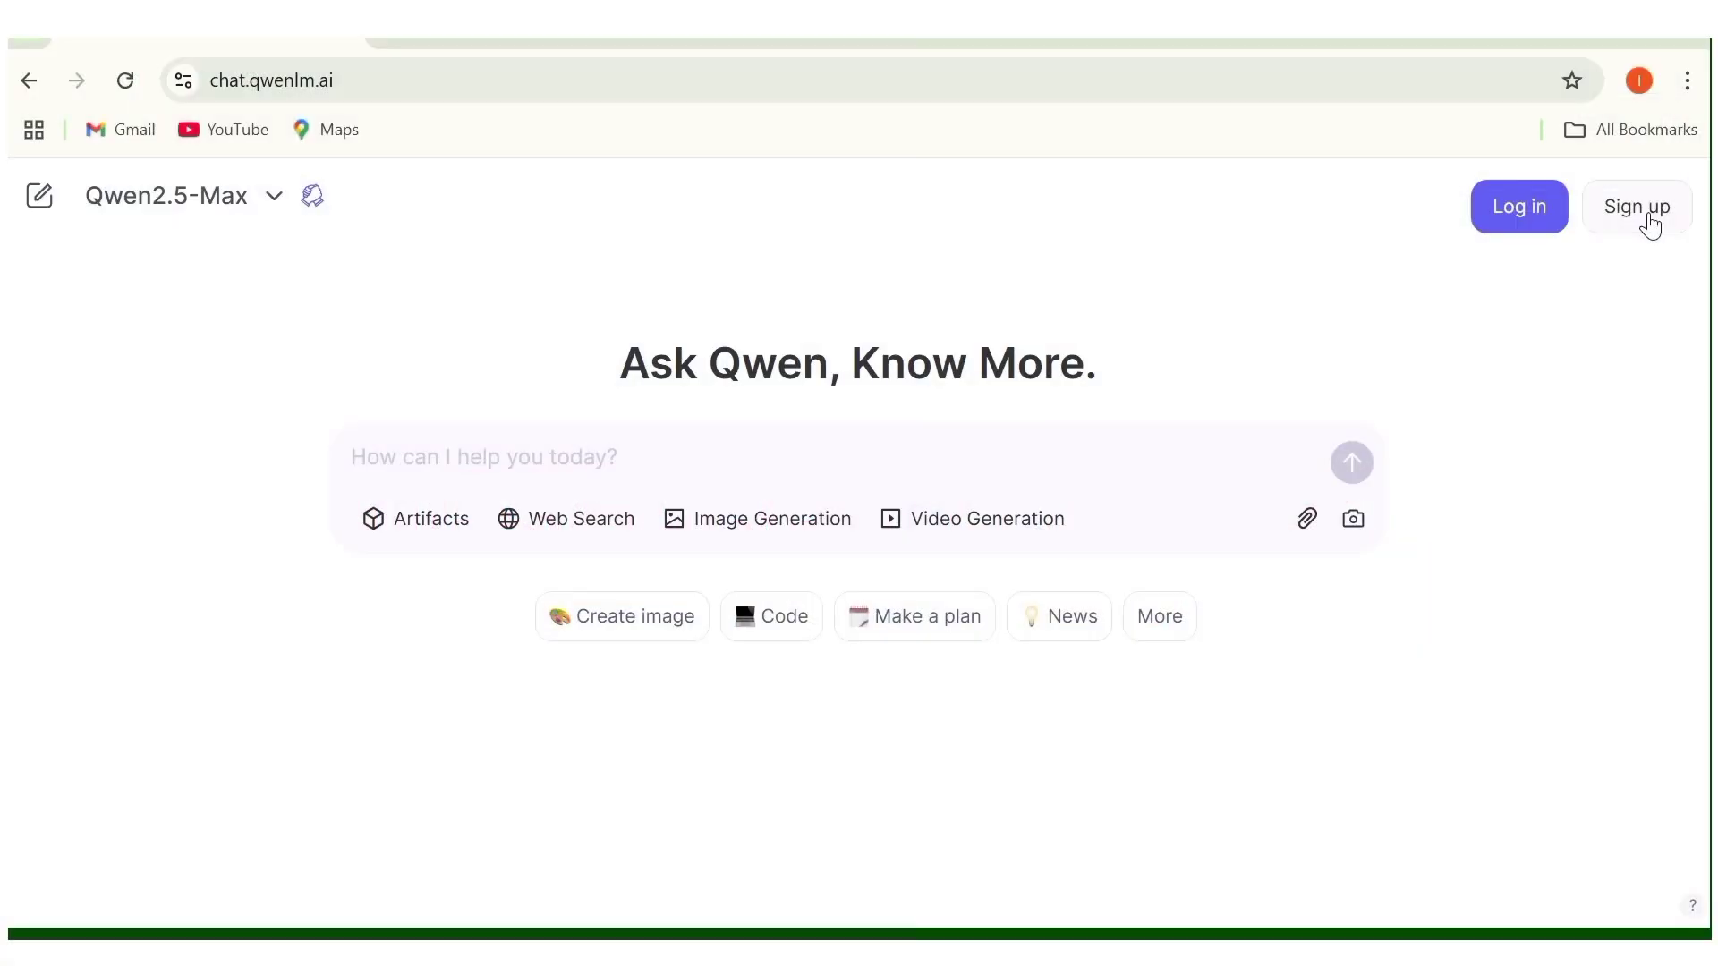
Keep Qwen2.5-Plus as the model and switch on Video Generation mode at 16:9.
click(1645, 220)
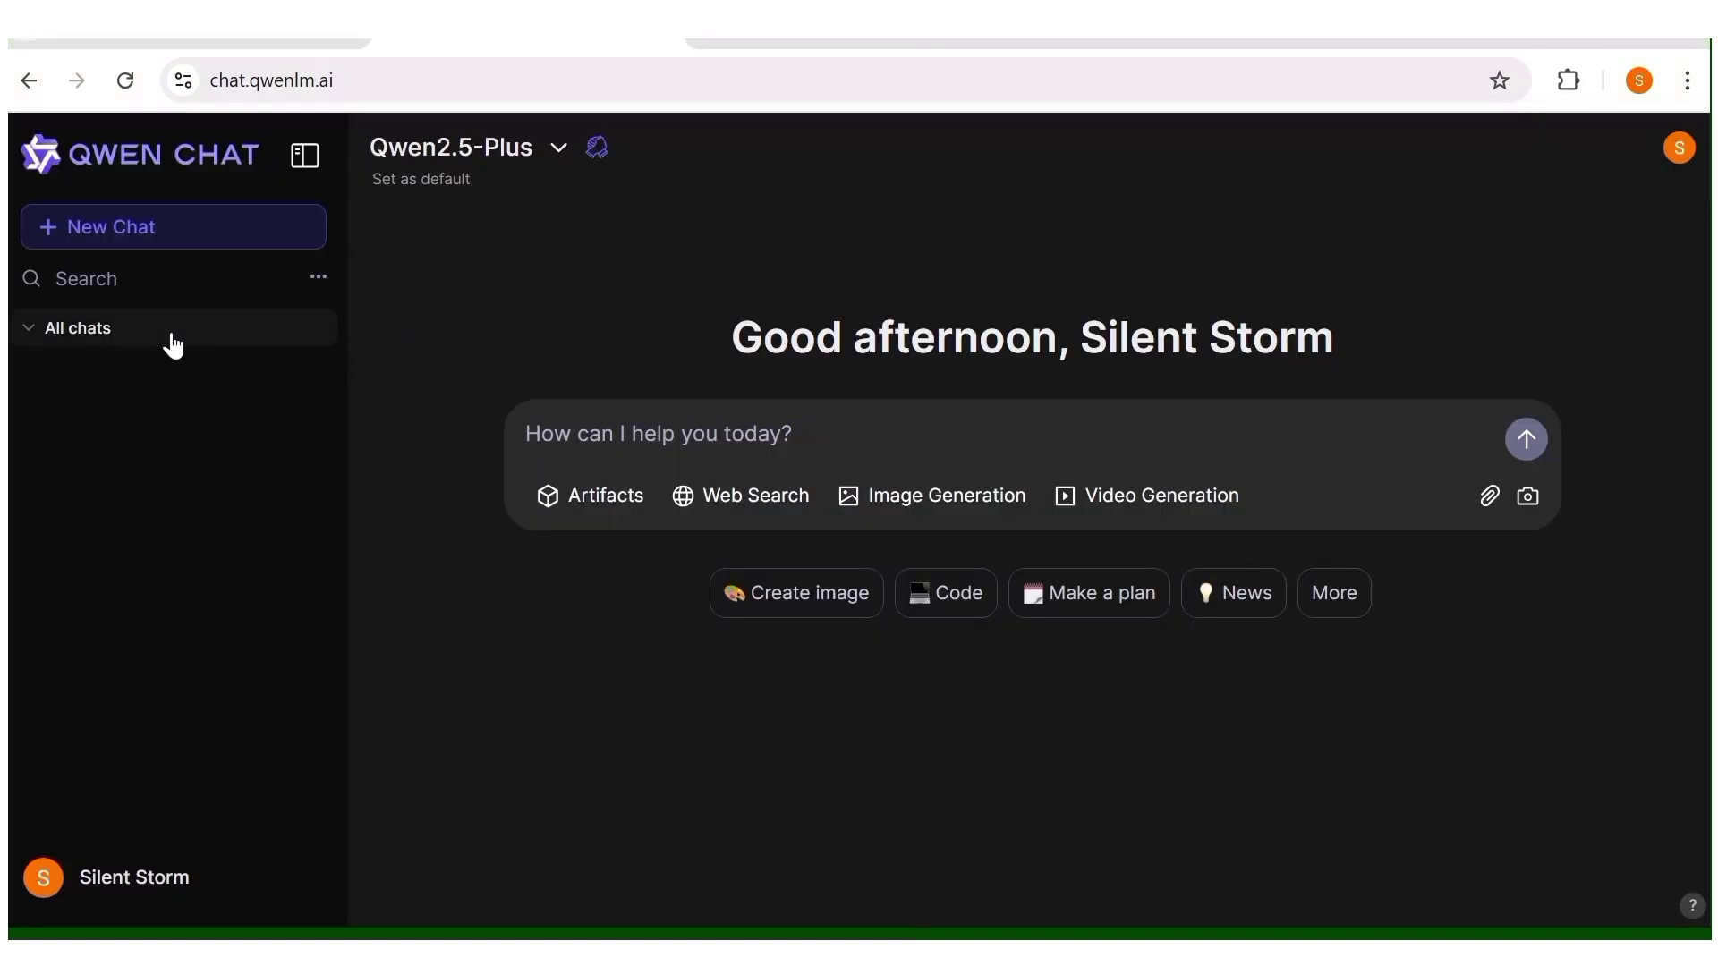
click(557, 150)
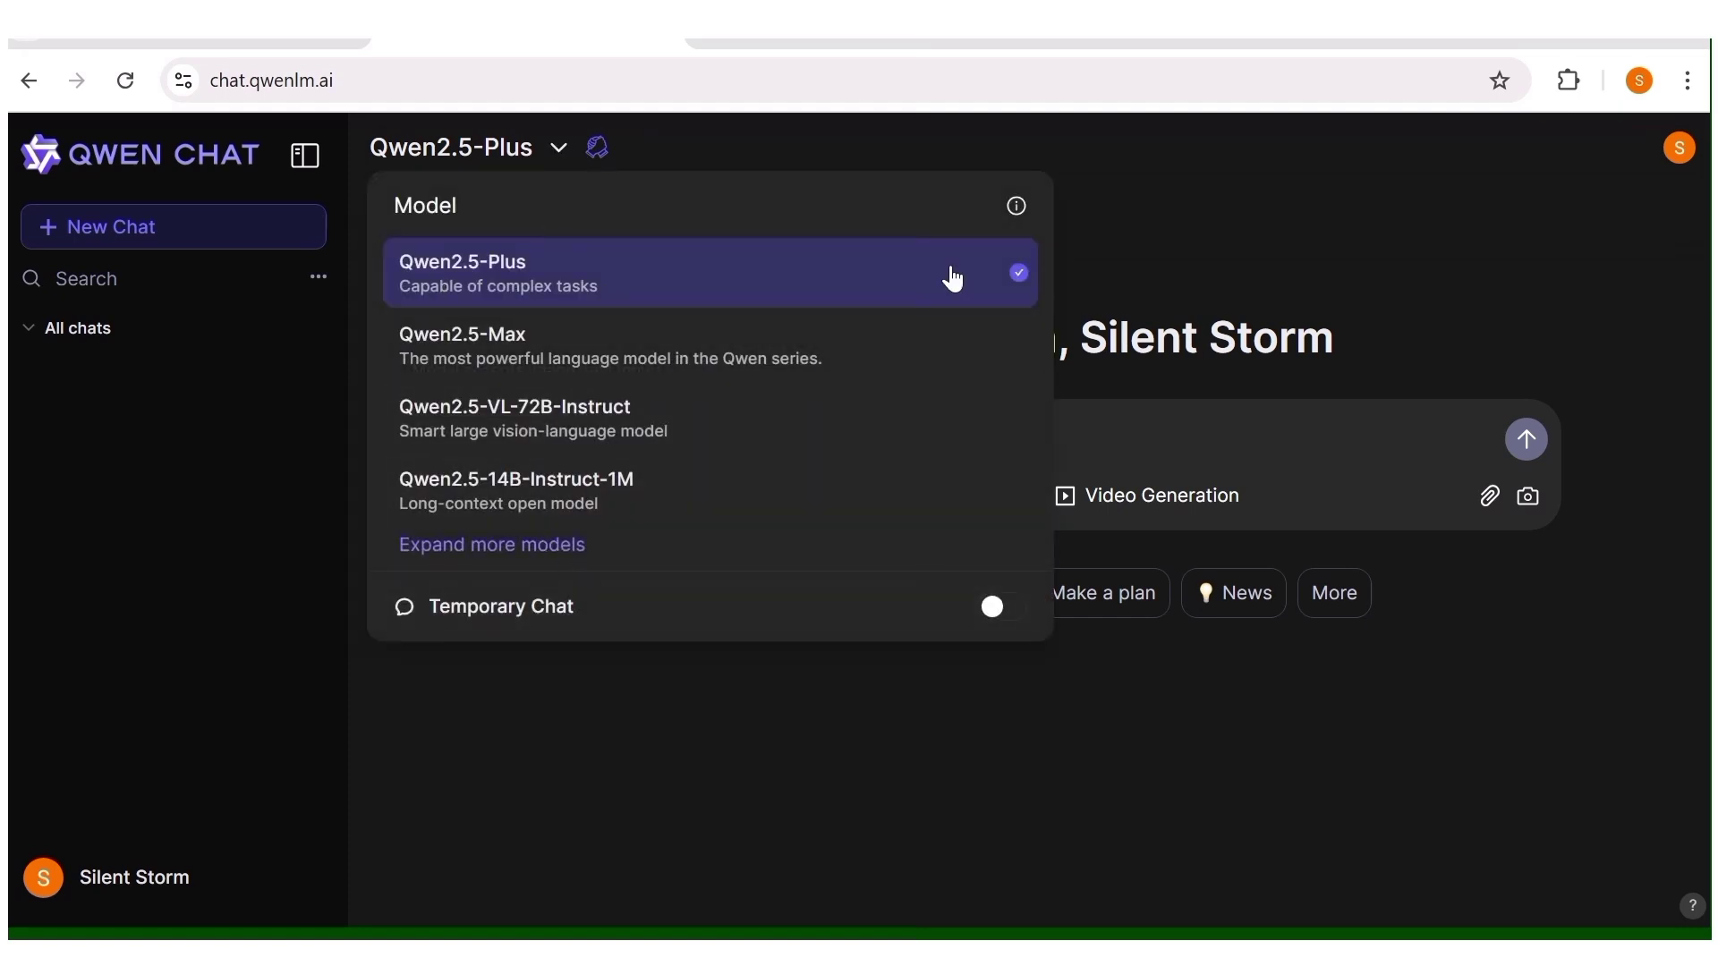
click(663, 289)
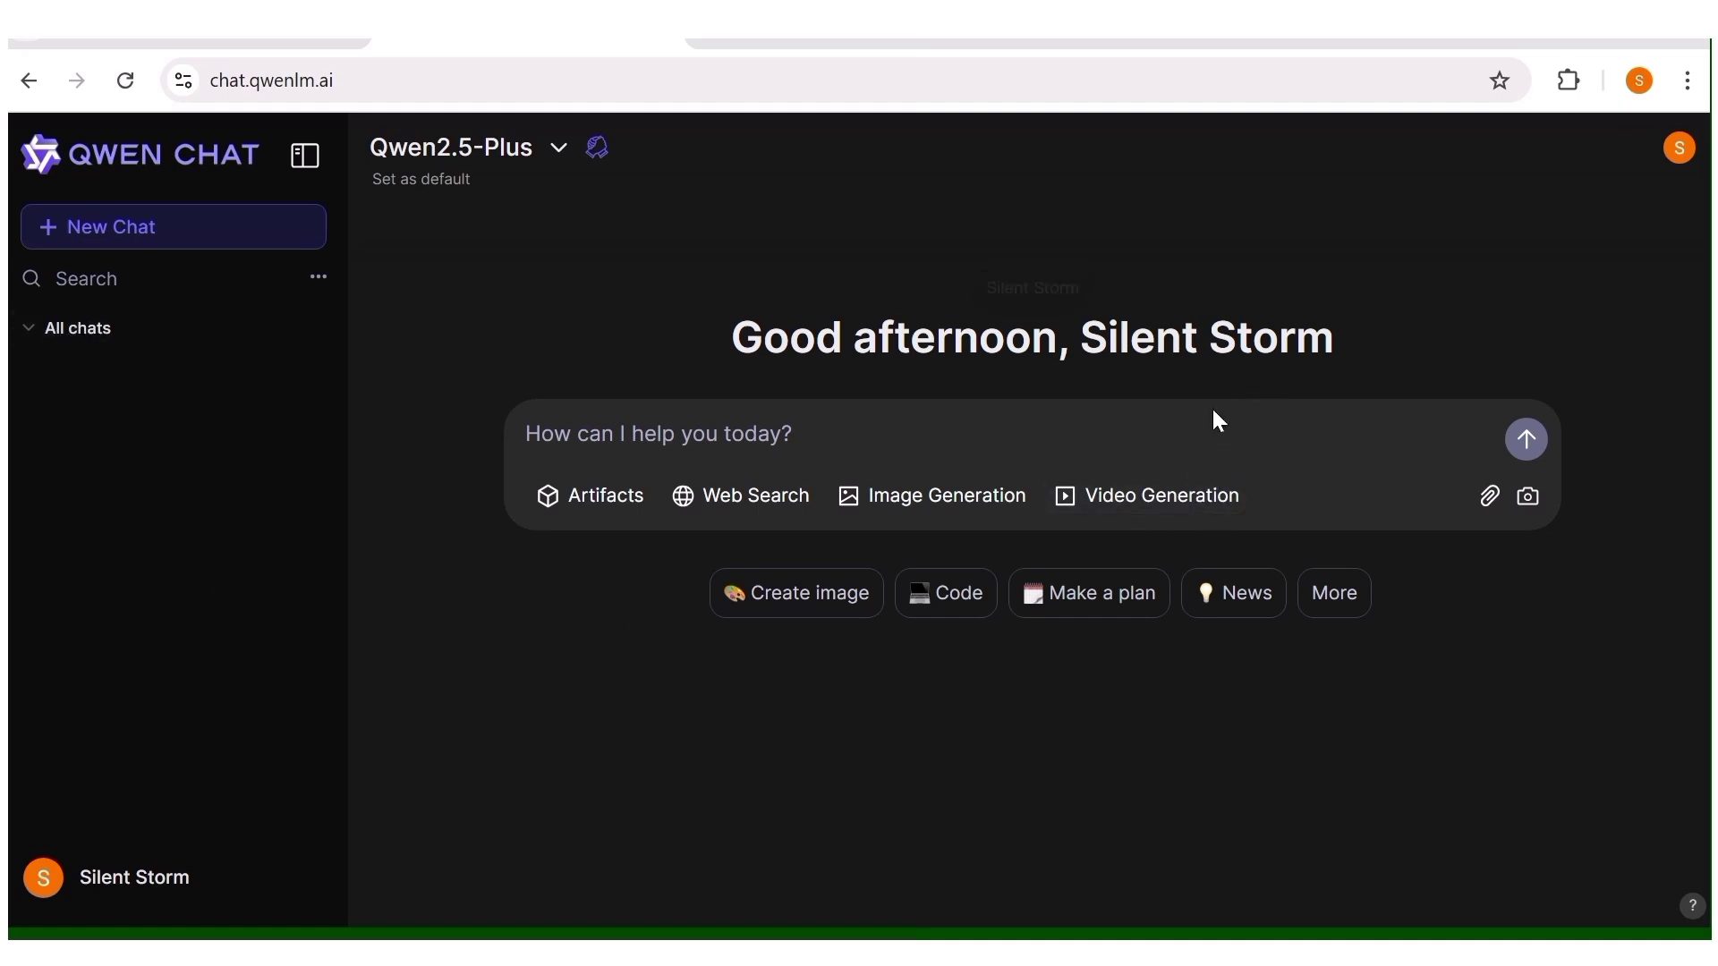
click(1162, 502)
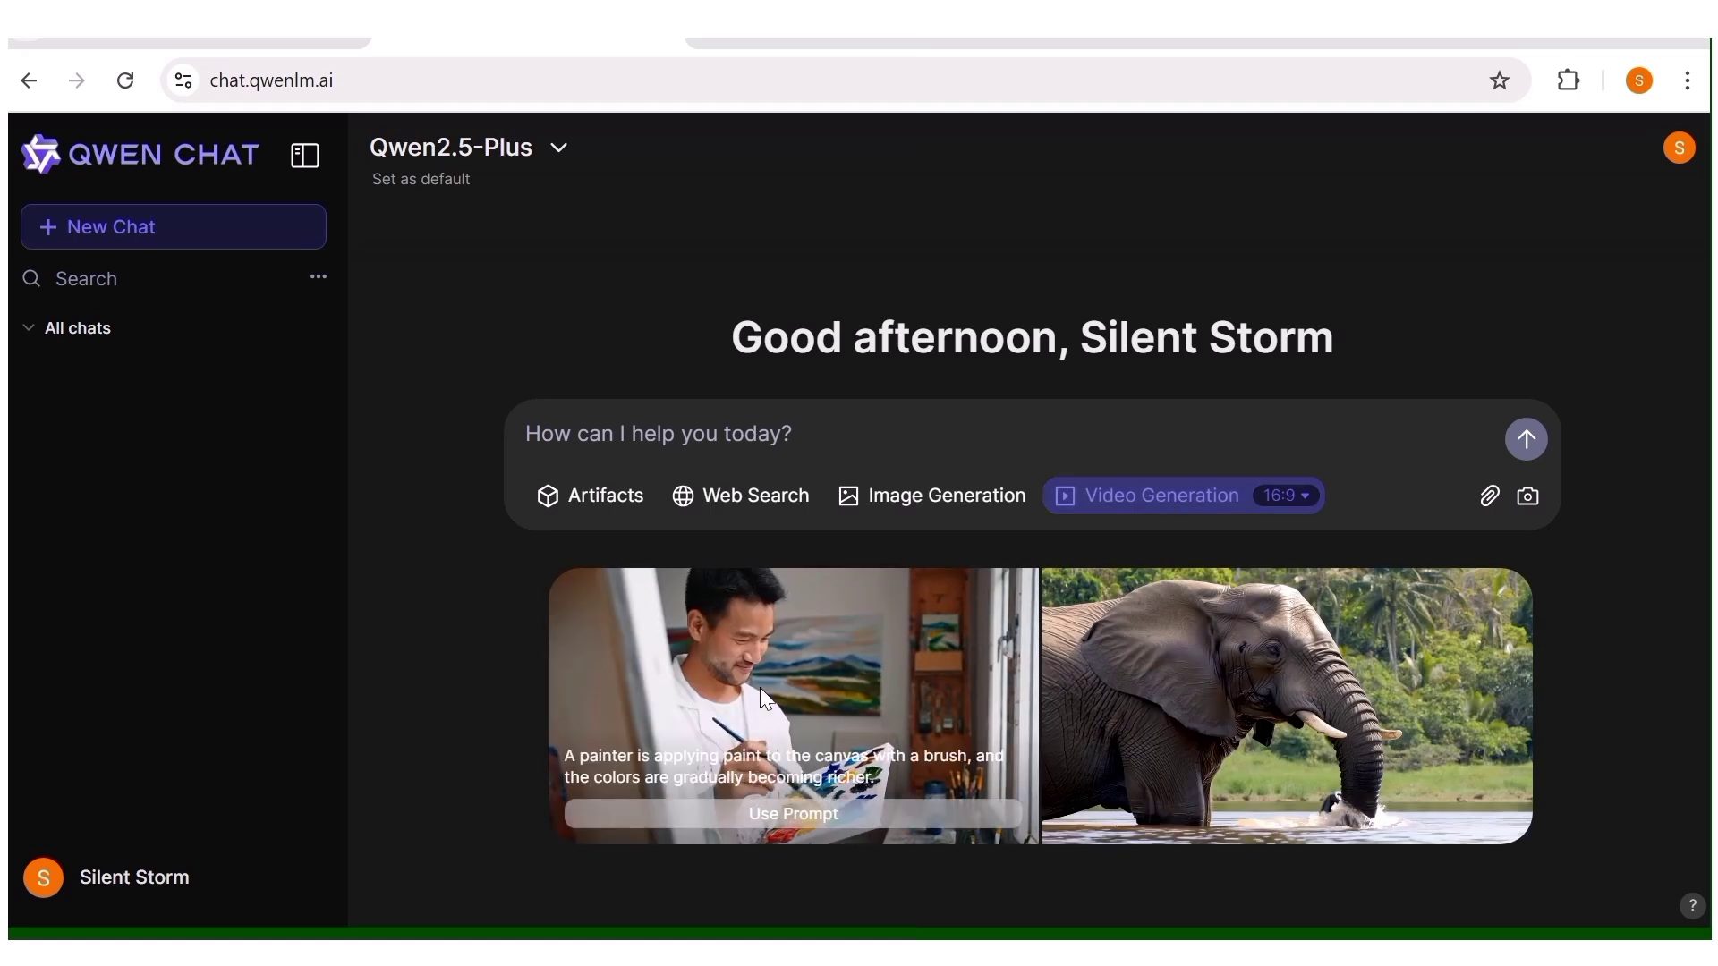
mouse_move(1253, 749)
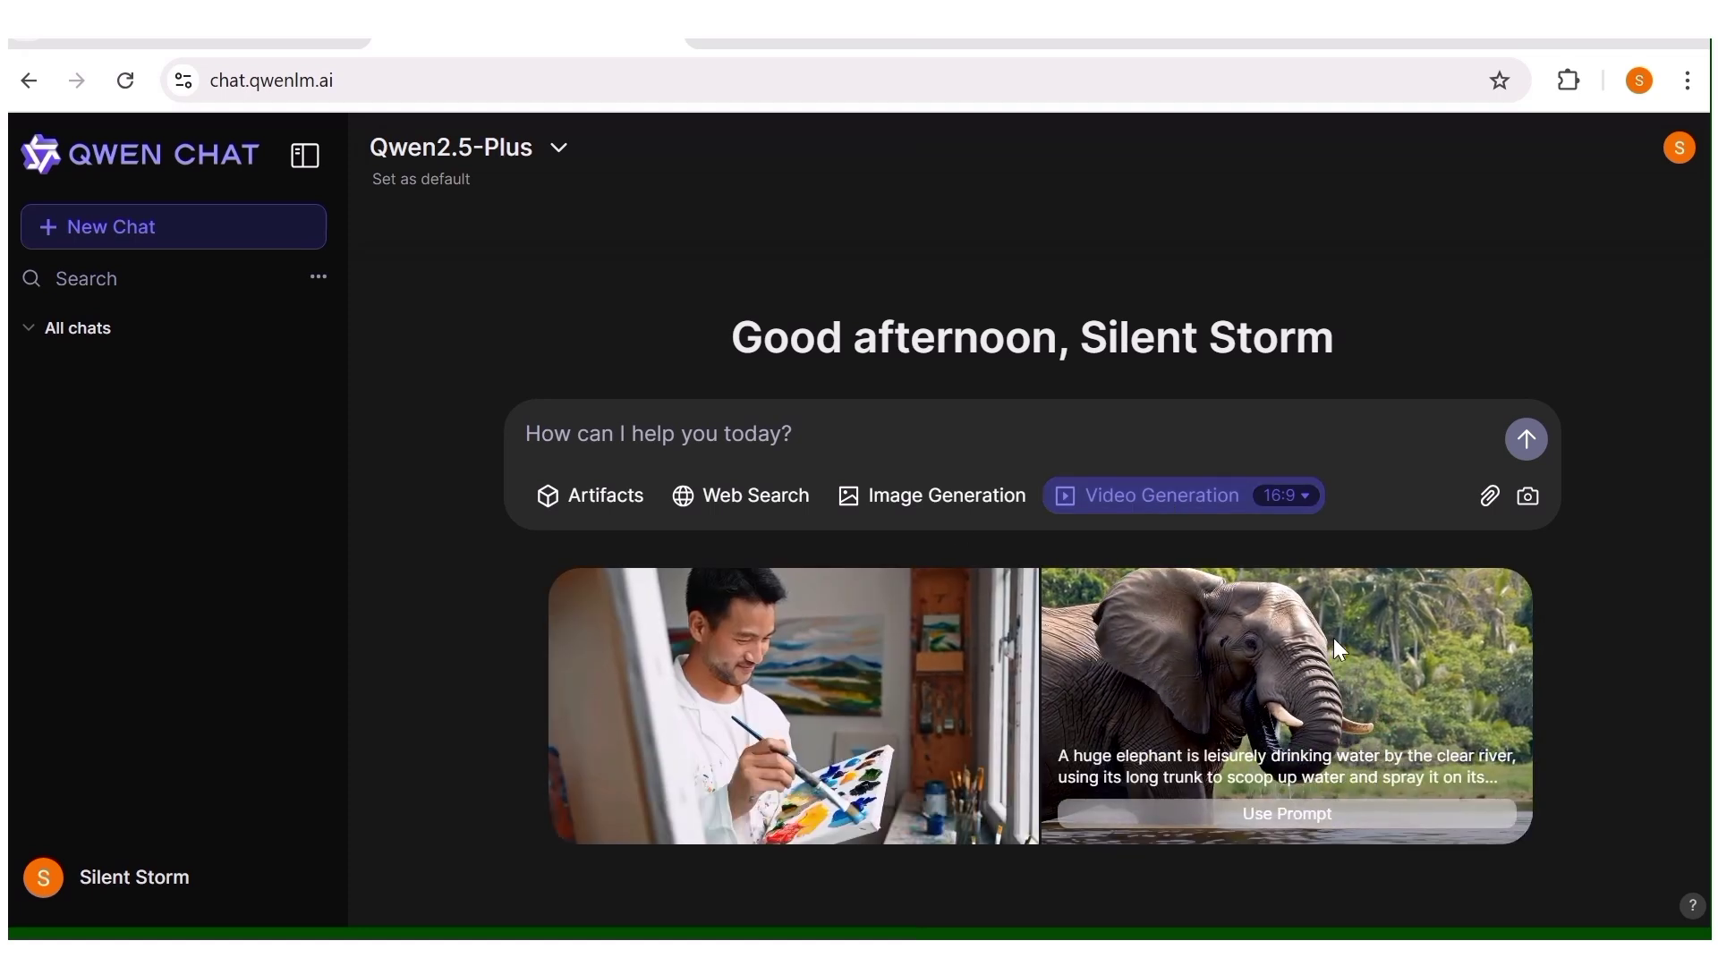
mouse_move(809, 669)
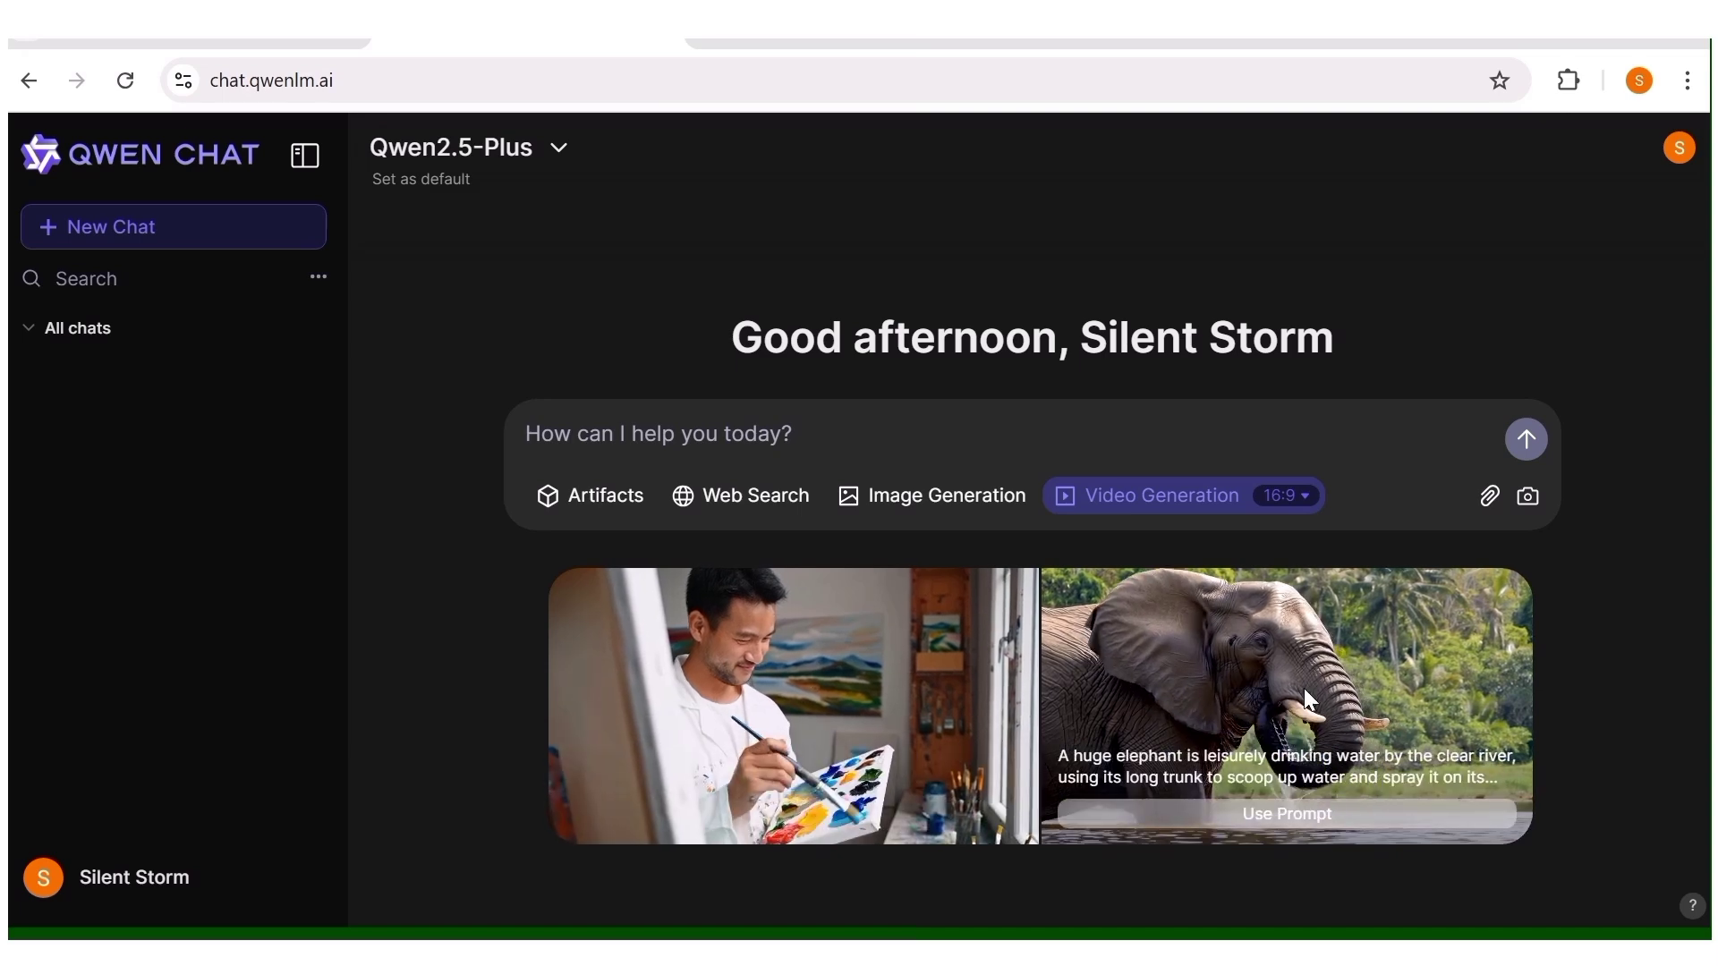
click(1304, 498)
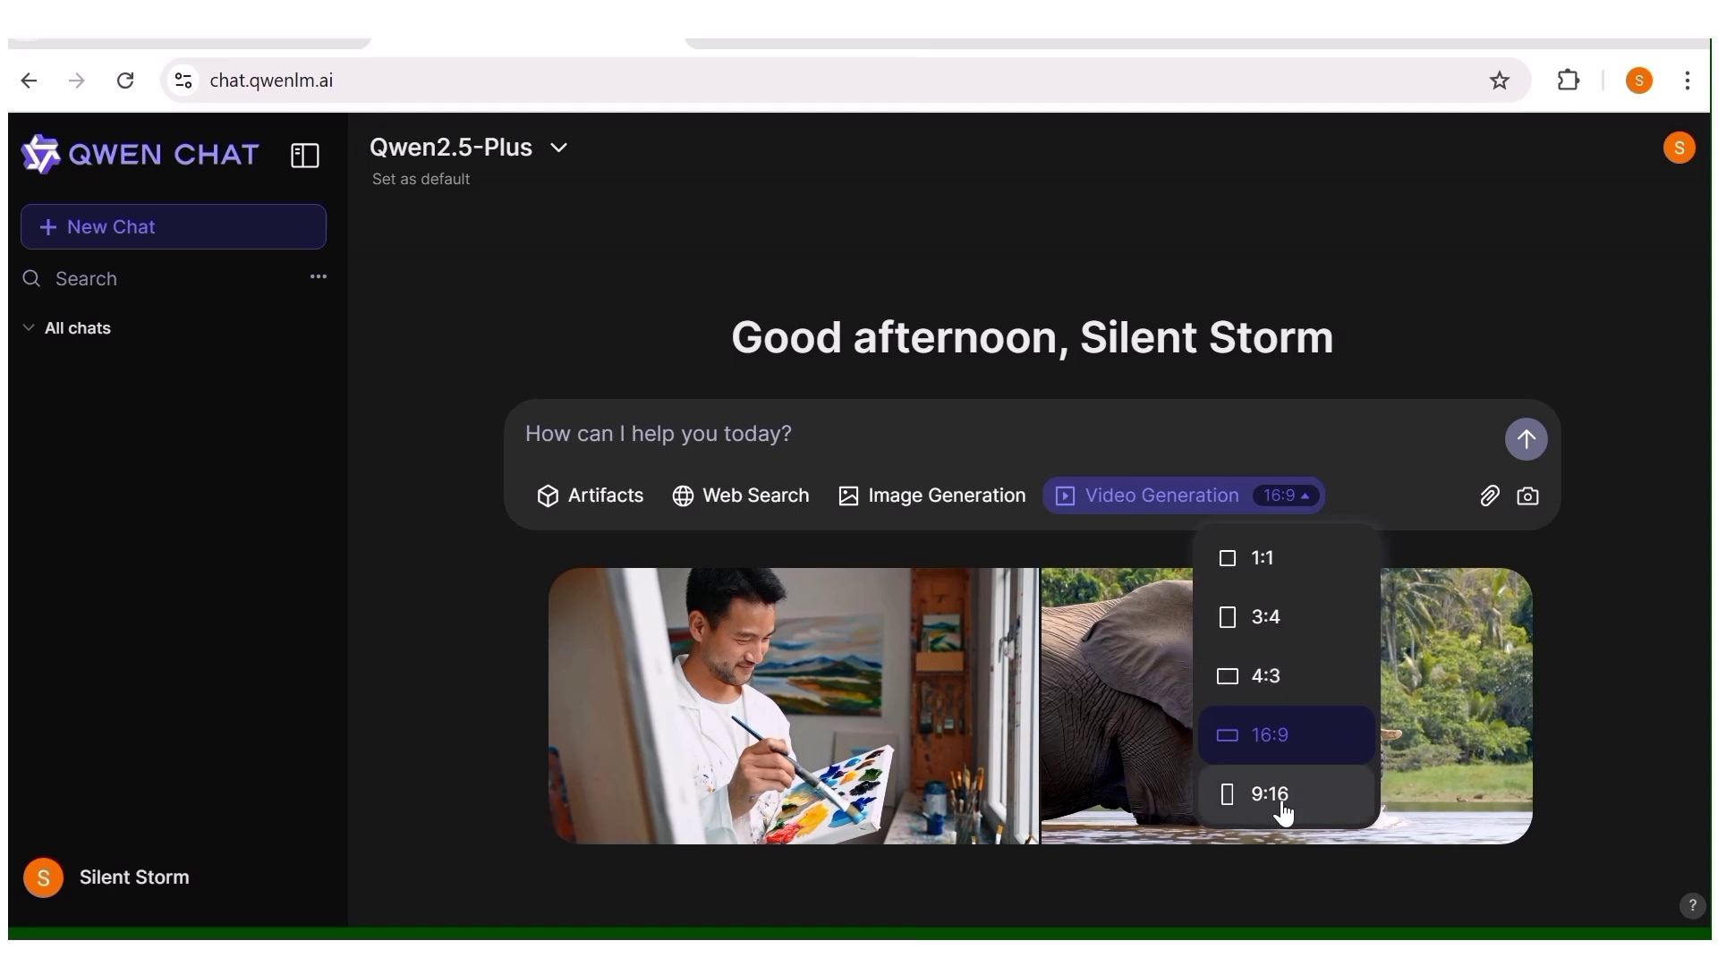
click(1285, 733)
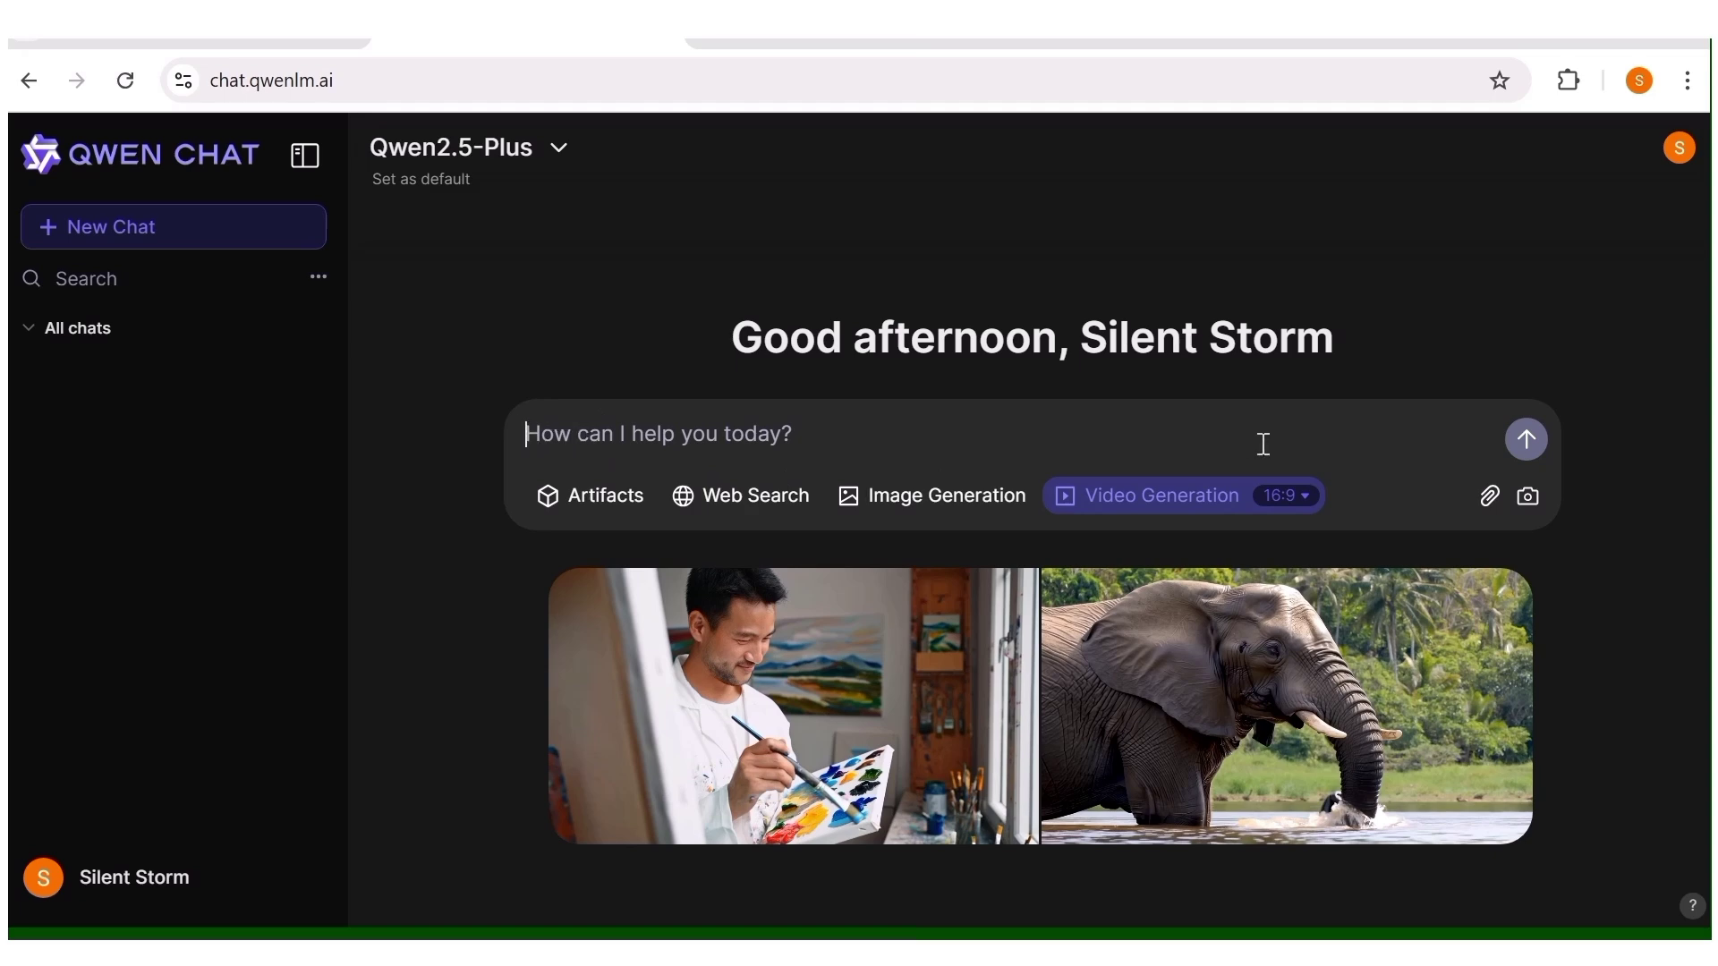
text(a cartoon boy ru)
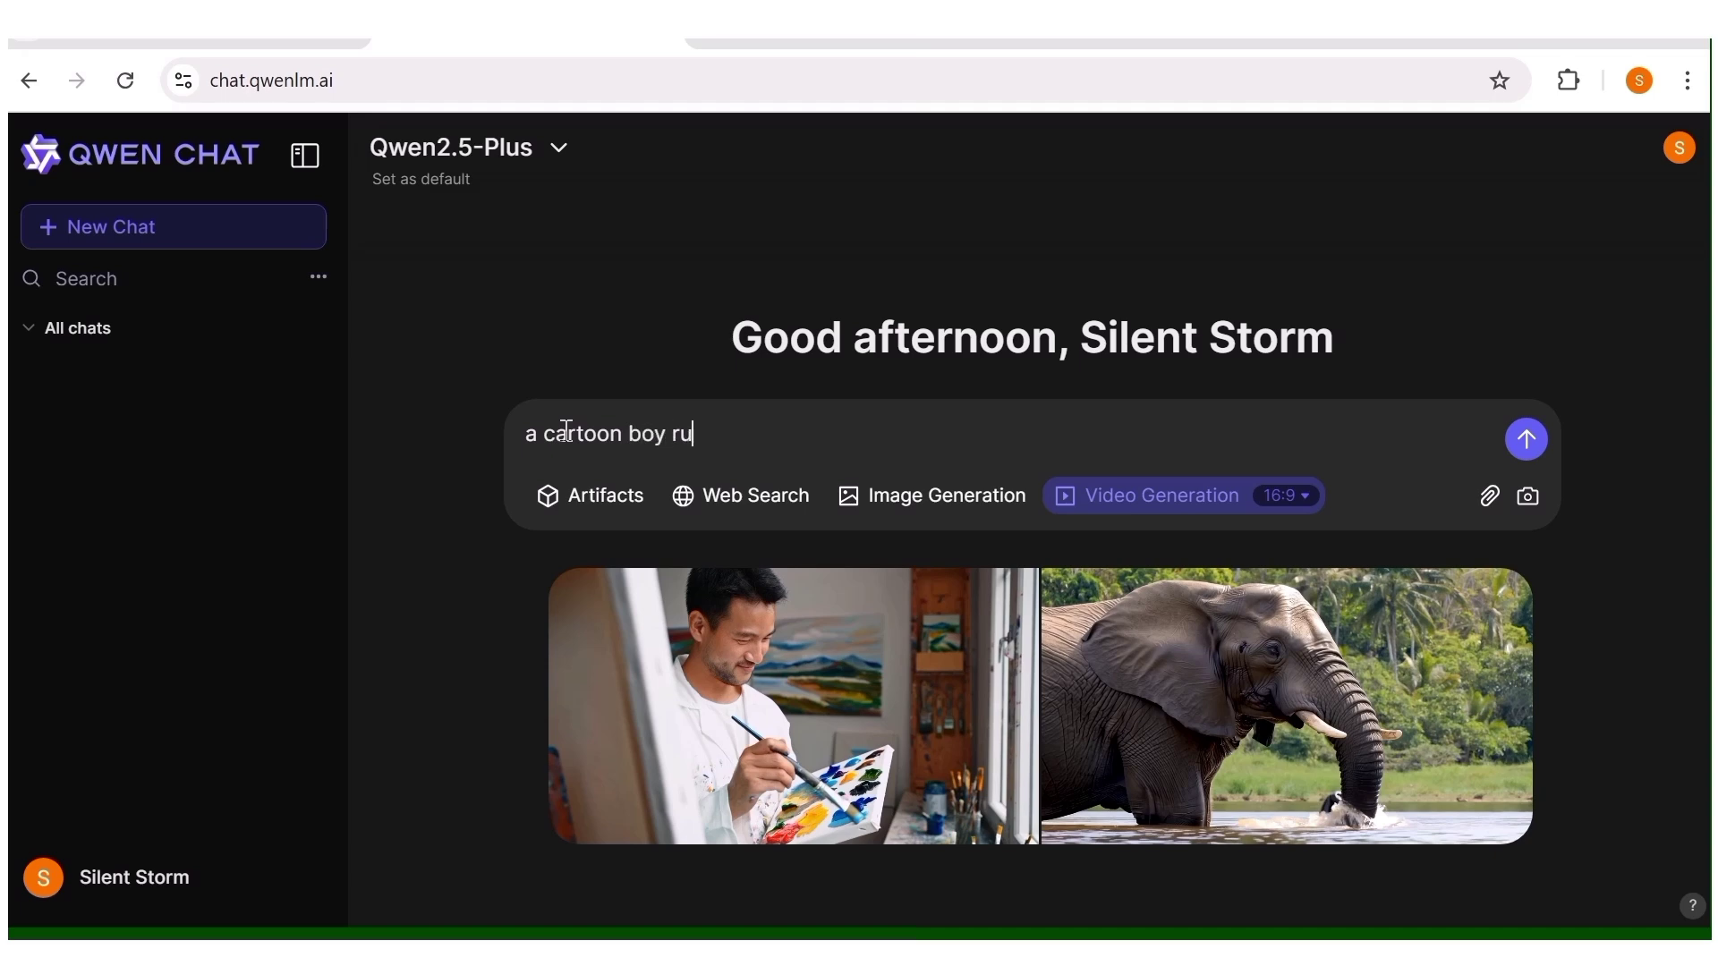
Fix the prompt to a cartoon boy 'walking his dog in the park on a bright sunny day' and send it.
key(BackSpace)
key(BackSpace)
text(walking his dog in the park on a)
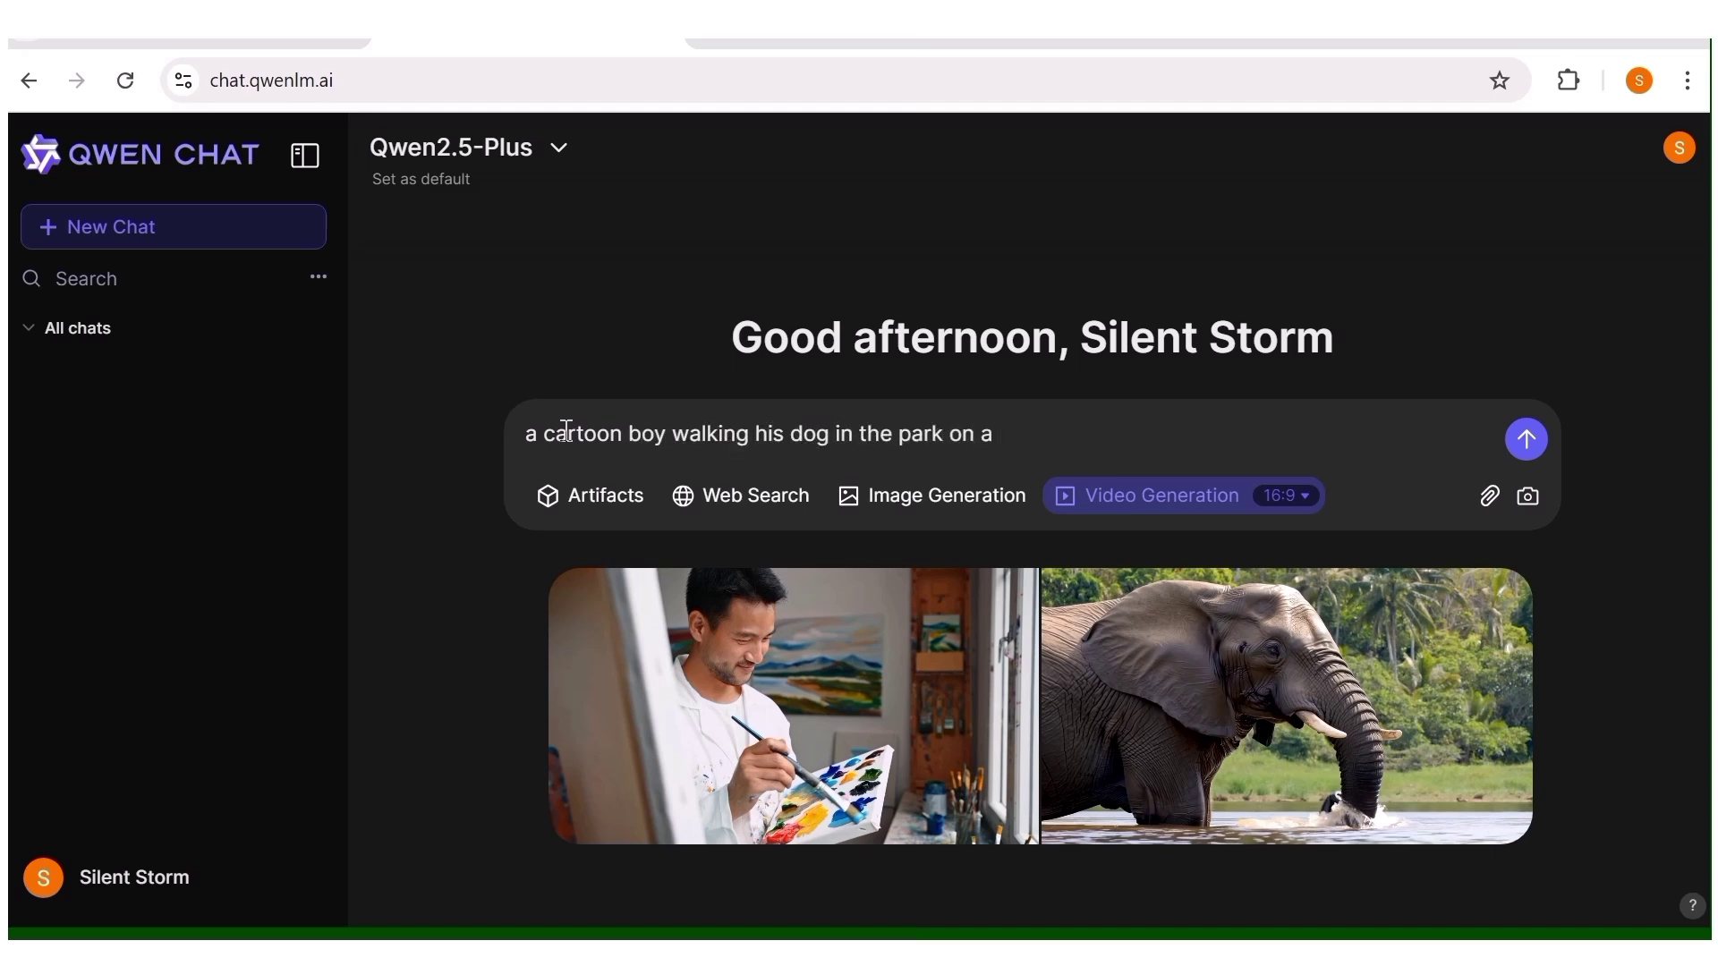
text( bright sunny day)
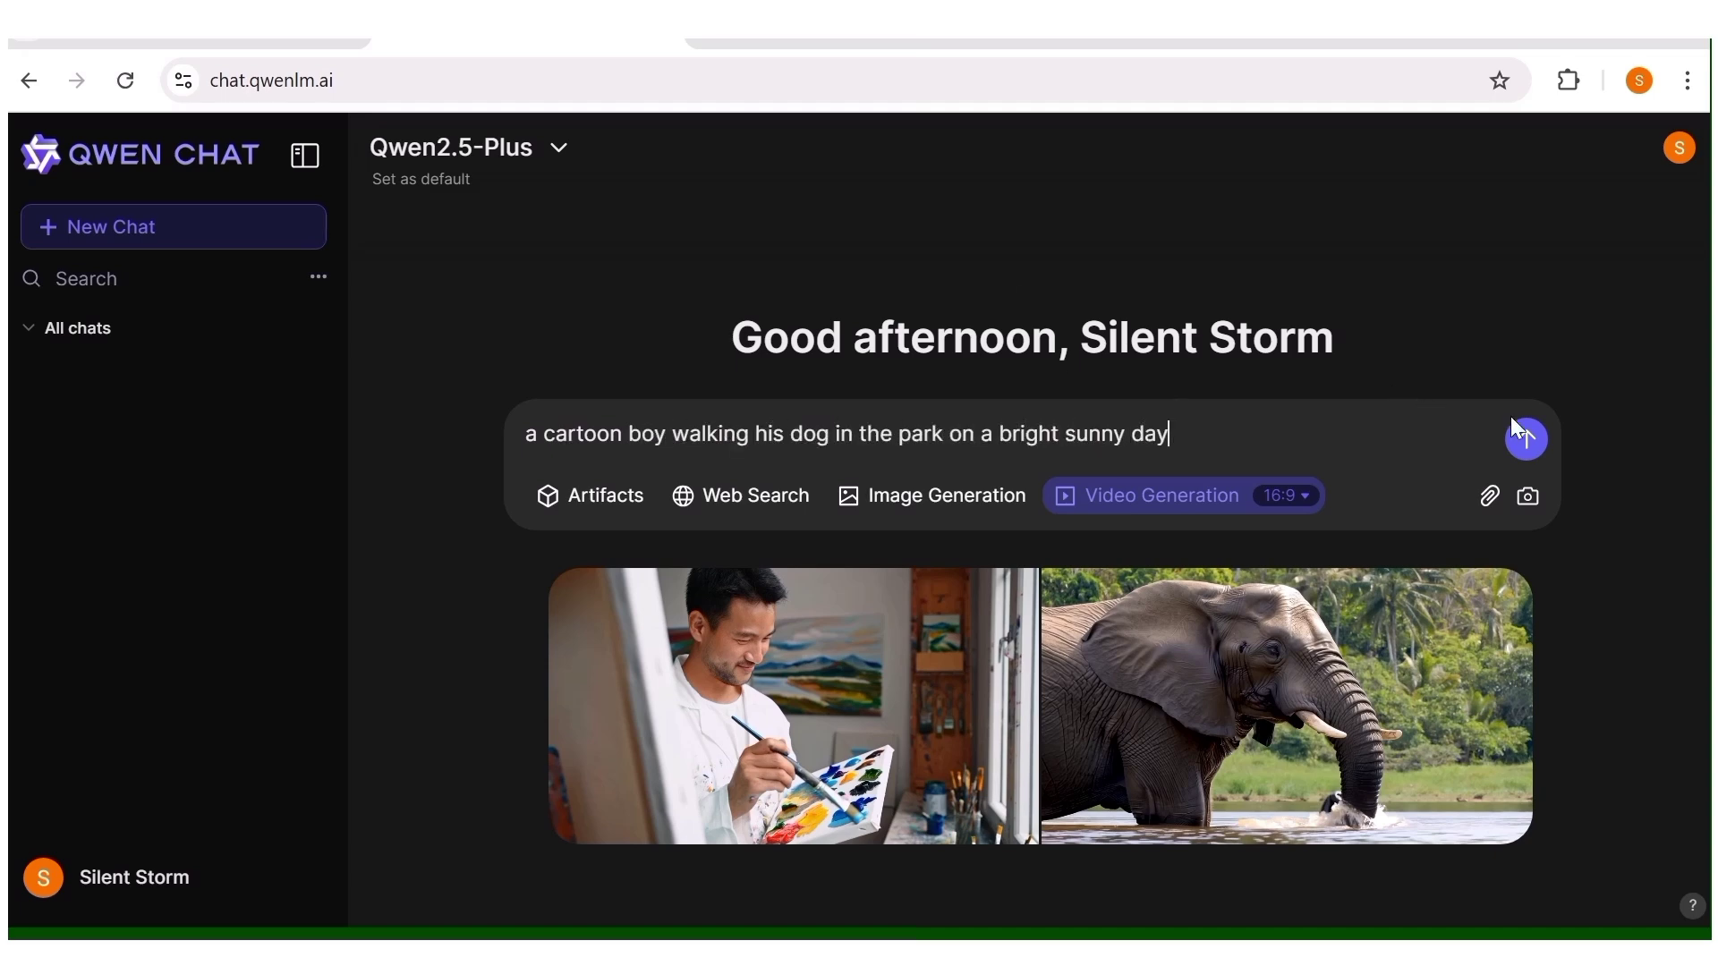
click(1534, 442)
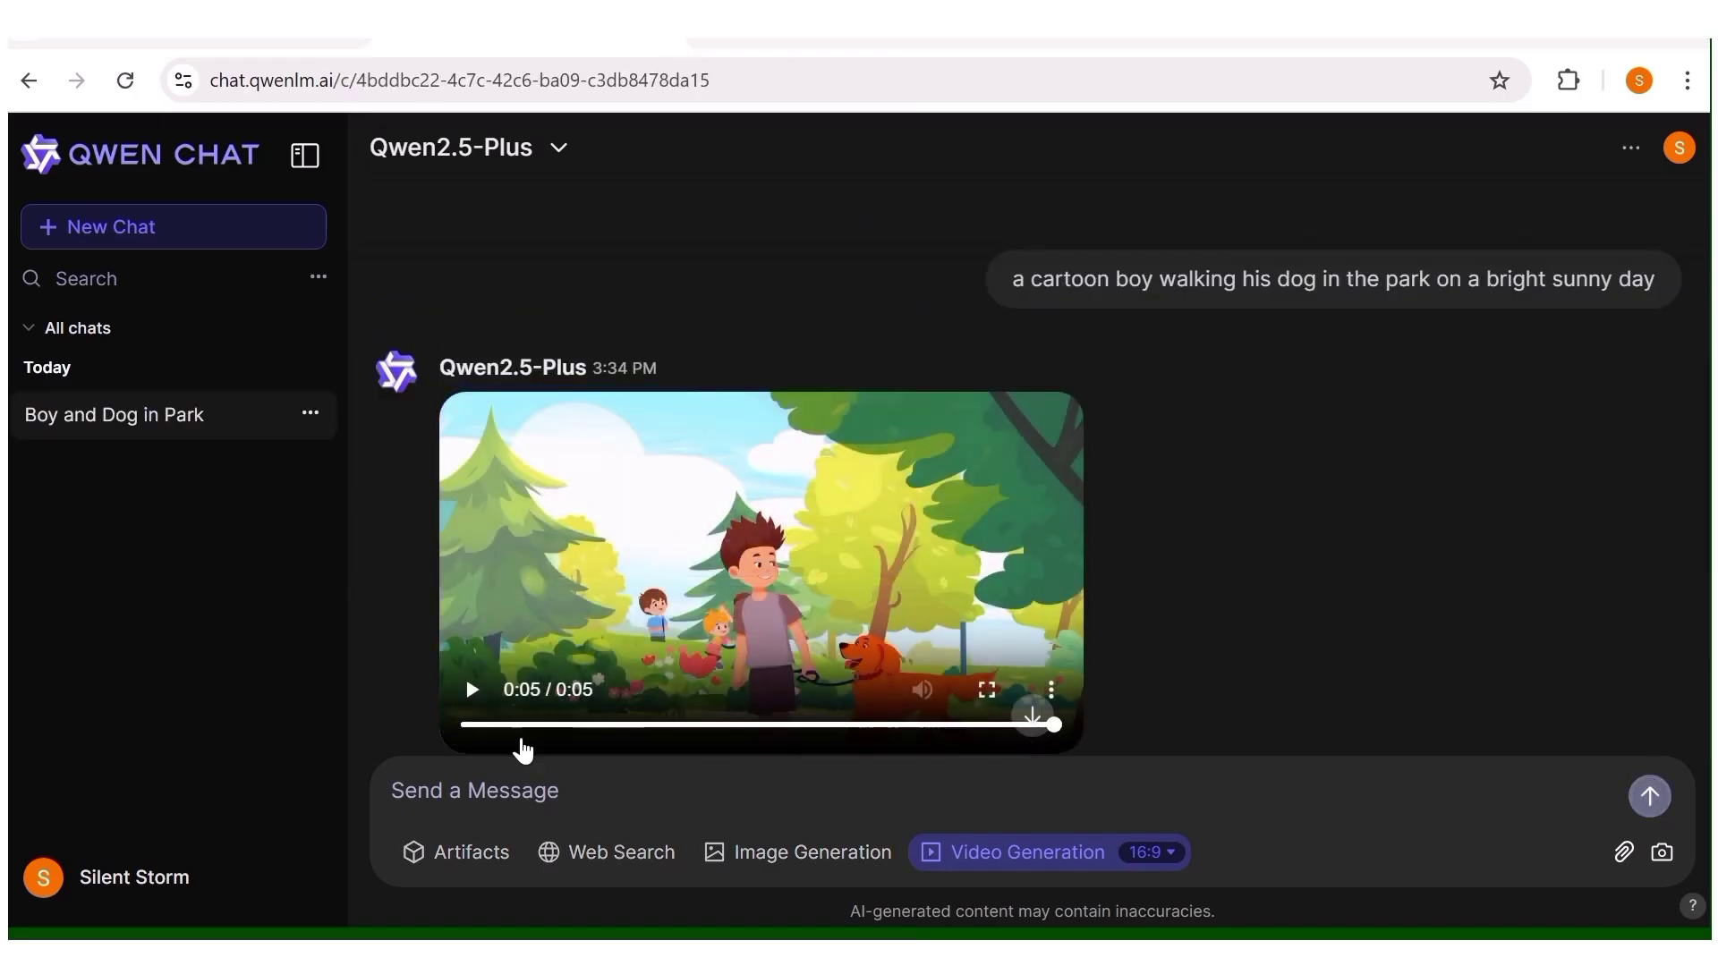
Watch the generated cartoon clip full screen, then return to the message box.
double_click(471, 691)
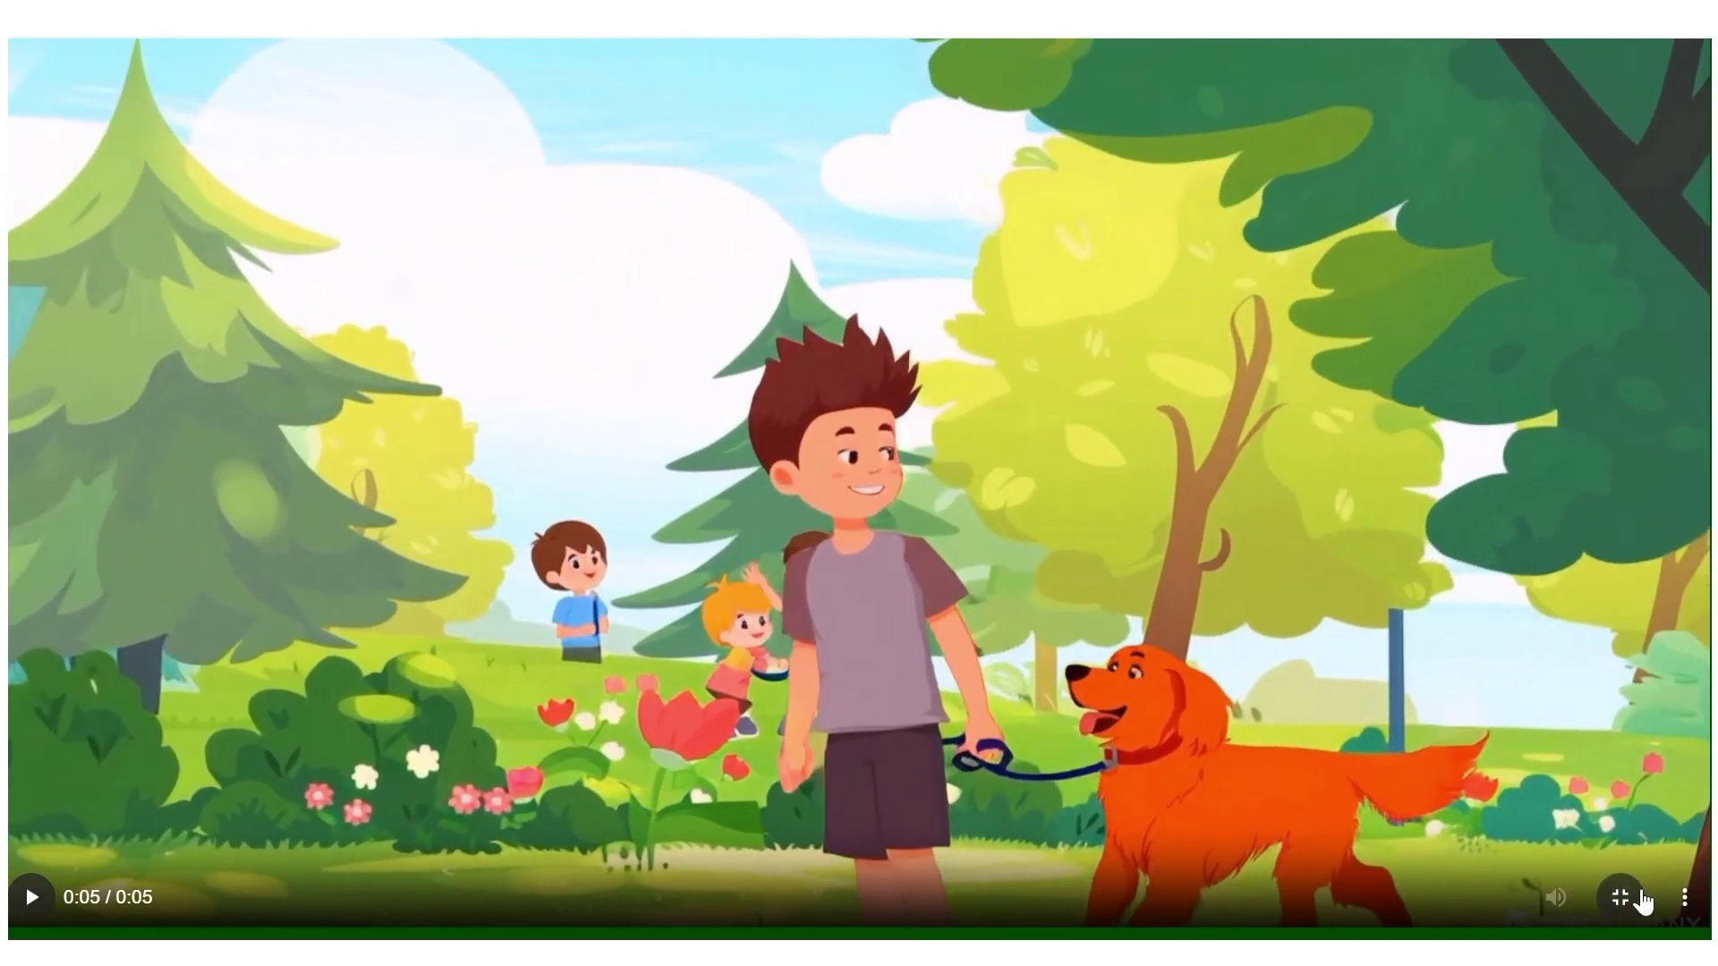
click(1644, 901)
scroll(651, 618, down, 2)
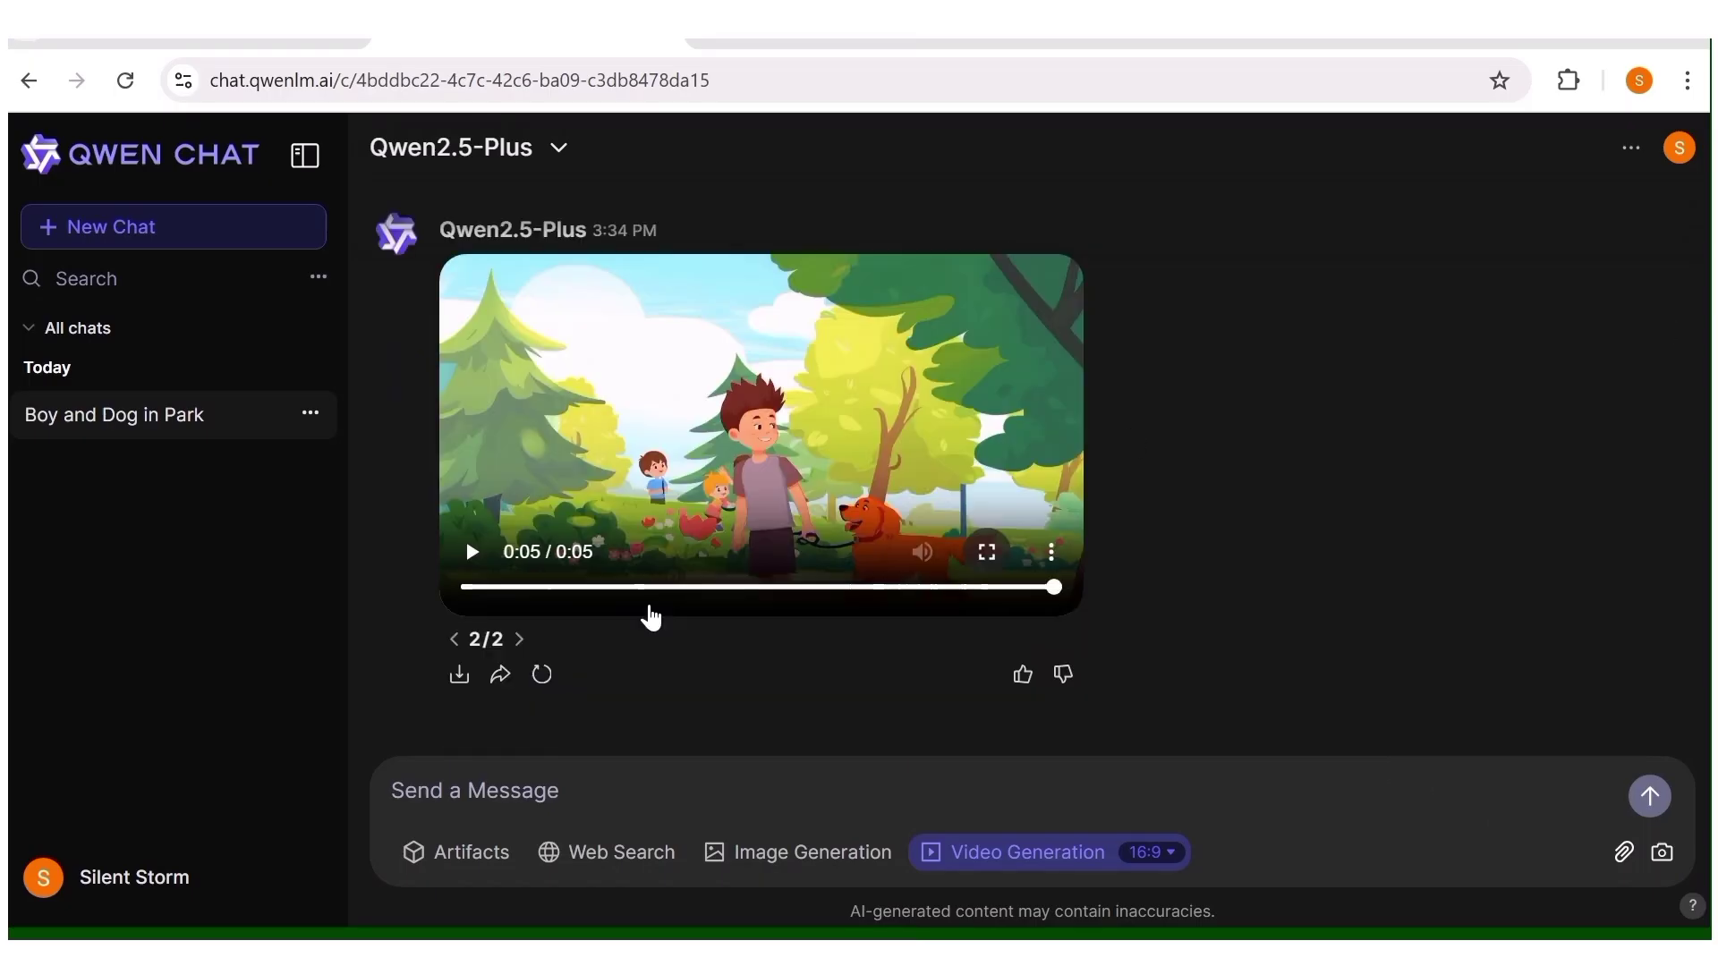
scroll(678, 661, up, 2)
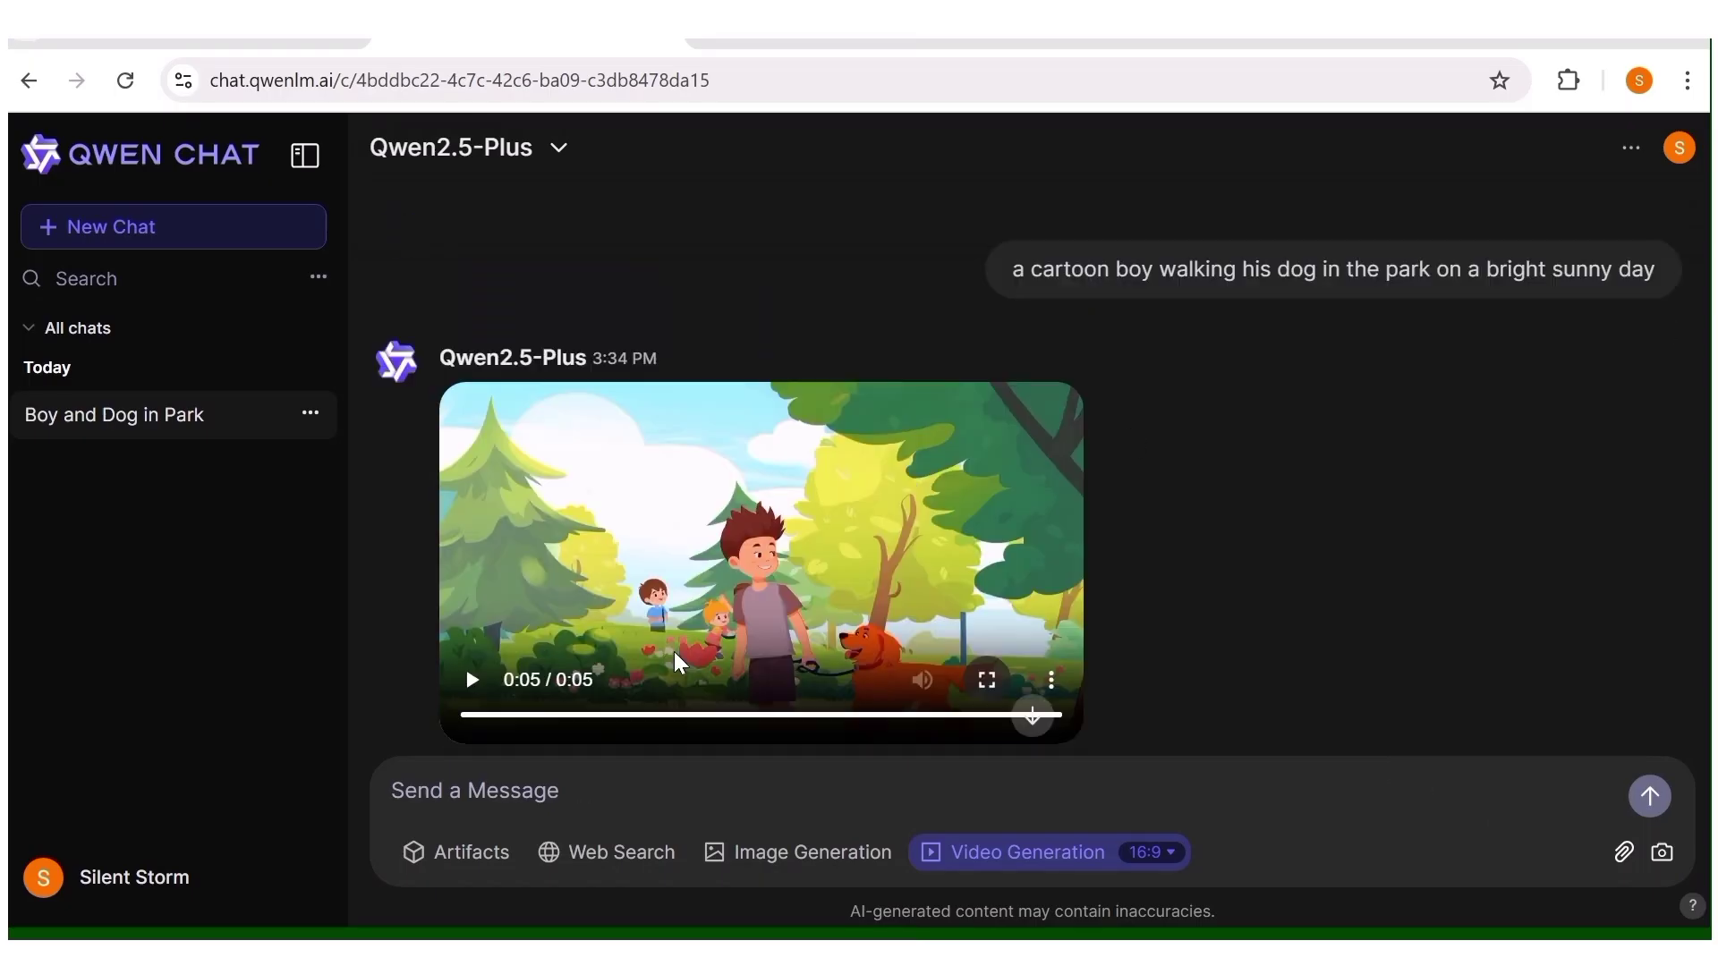
scroll(676, 660, down, 2)
click(457, 799)
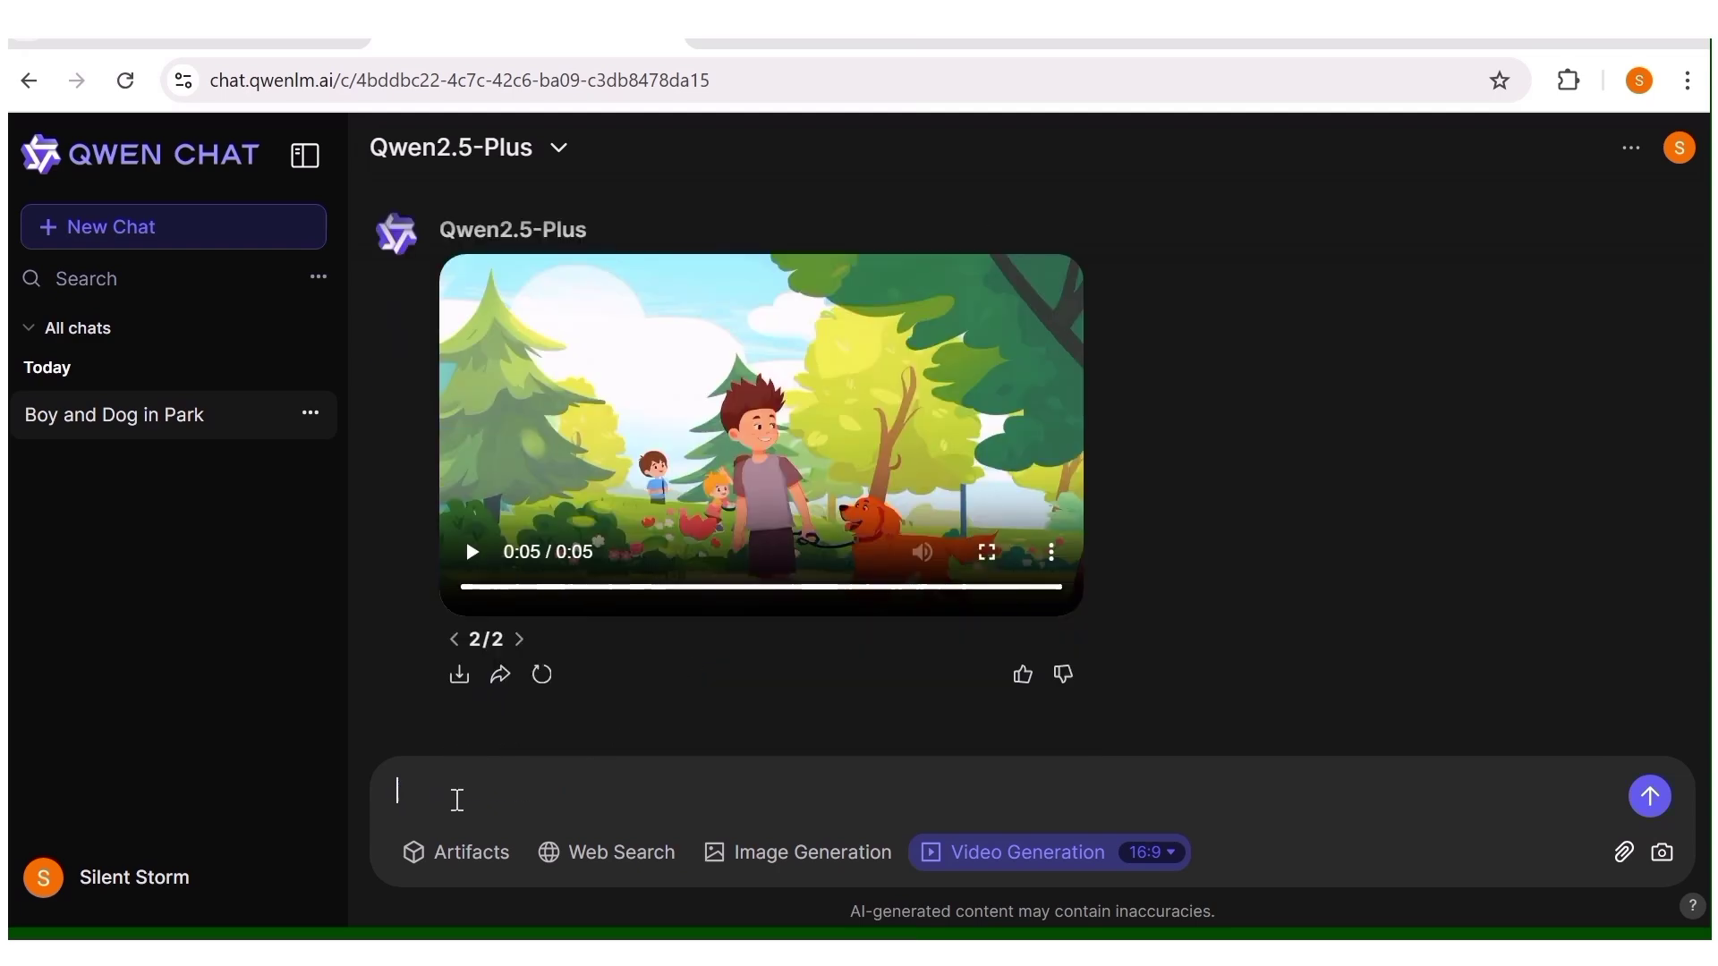
Send the 3D Pixar-style prompt of a 5-year-old girl walking to school and view the clip full screen.
text(3D)
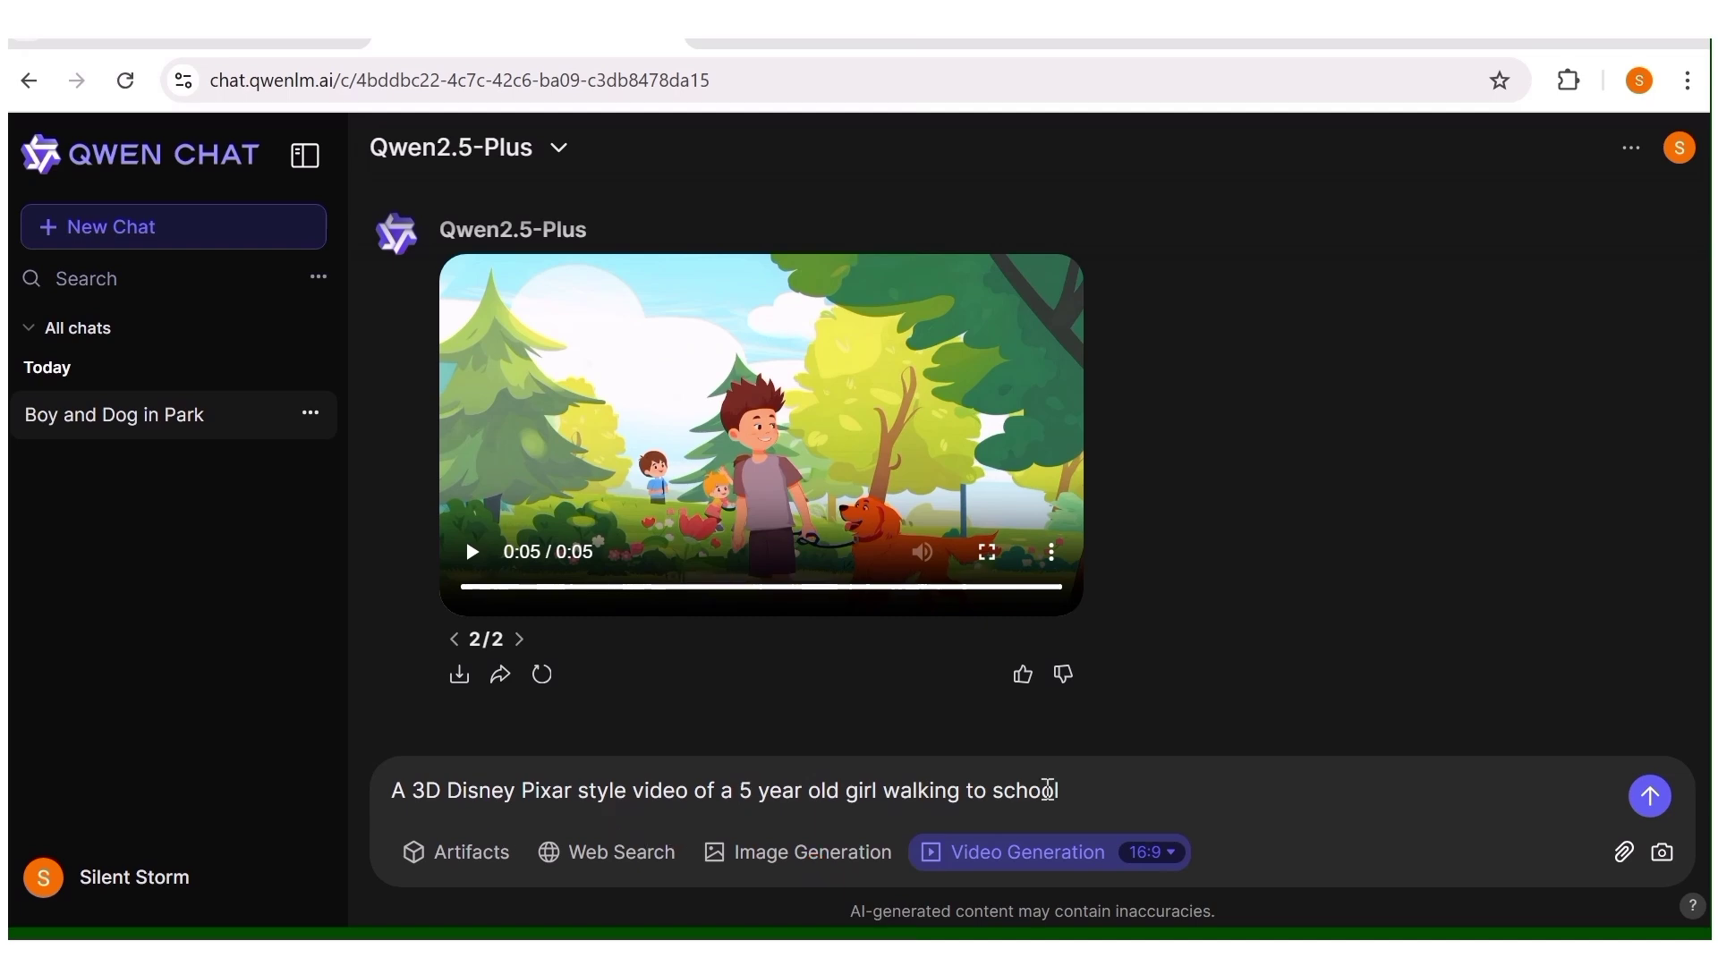
click(1649, 796)
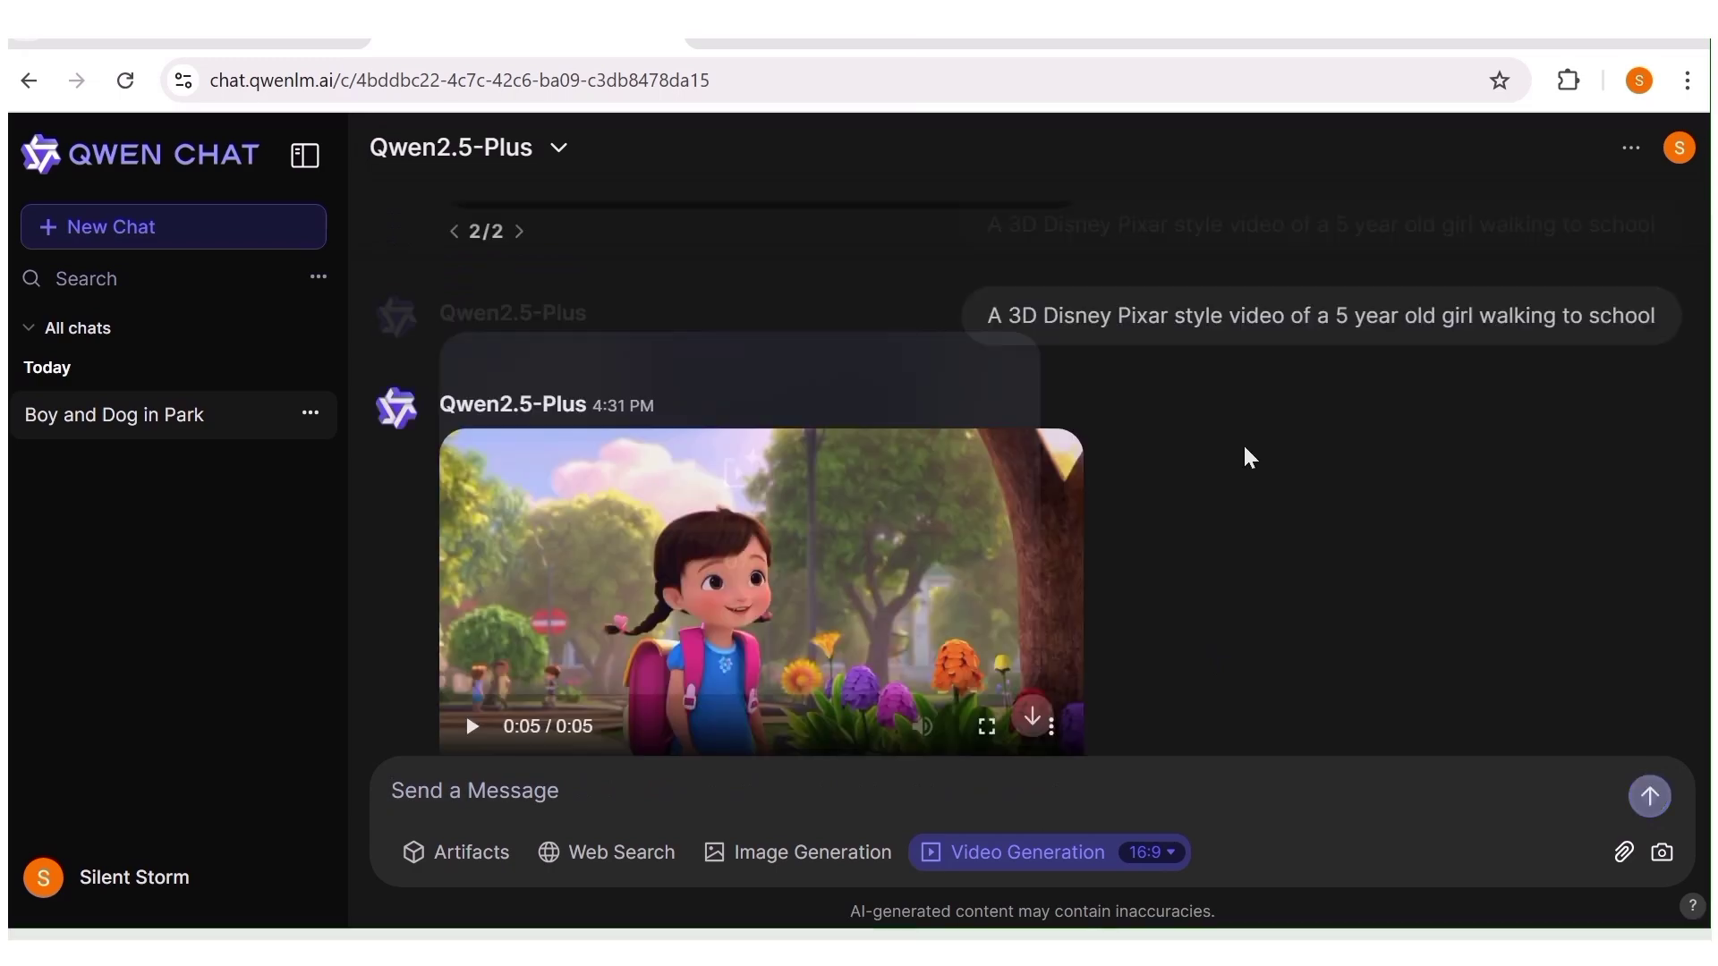
scroll(1052, 509, up, 1)
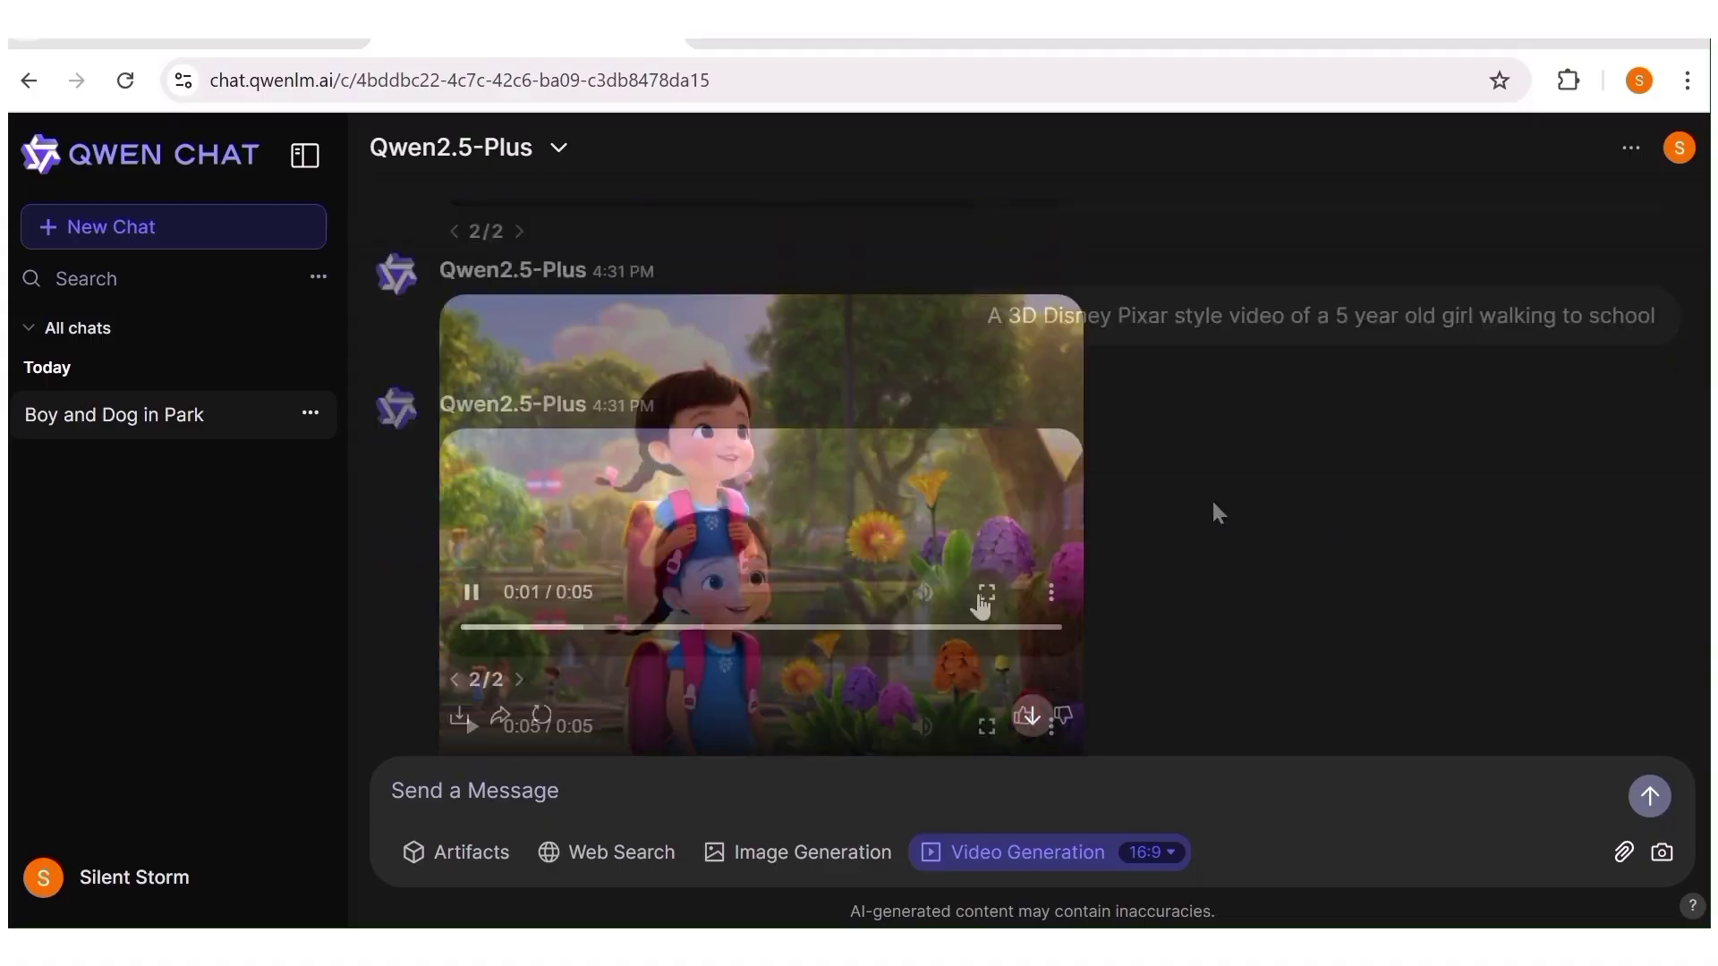
click(984, 592)
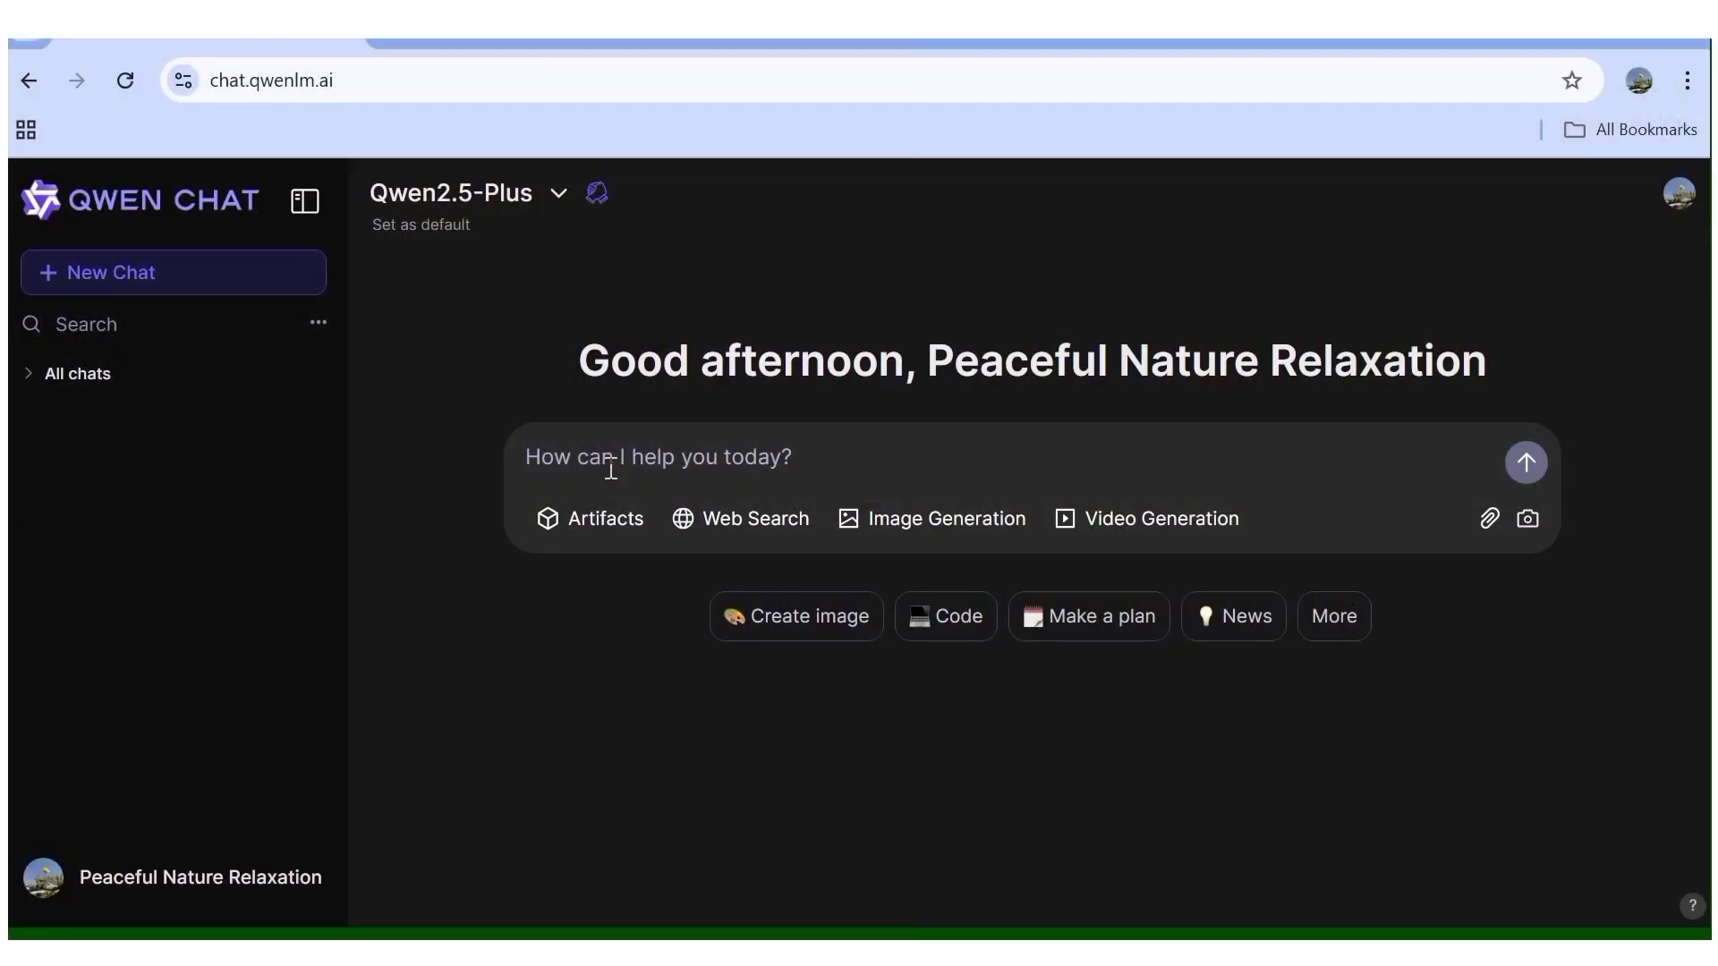
Paste the long Pixar-style prompt about Mia picking up litter in the park.
right_click(611, 467)
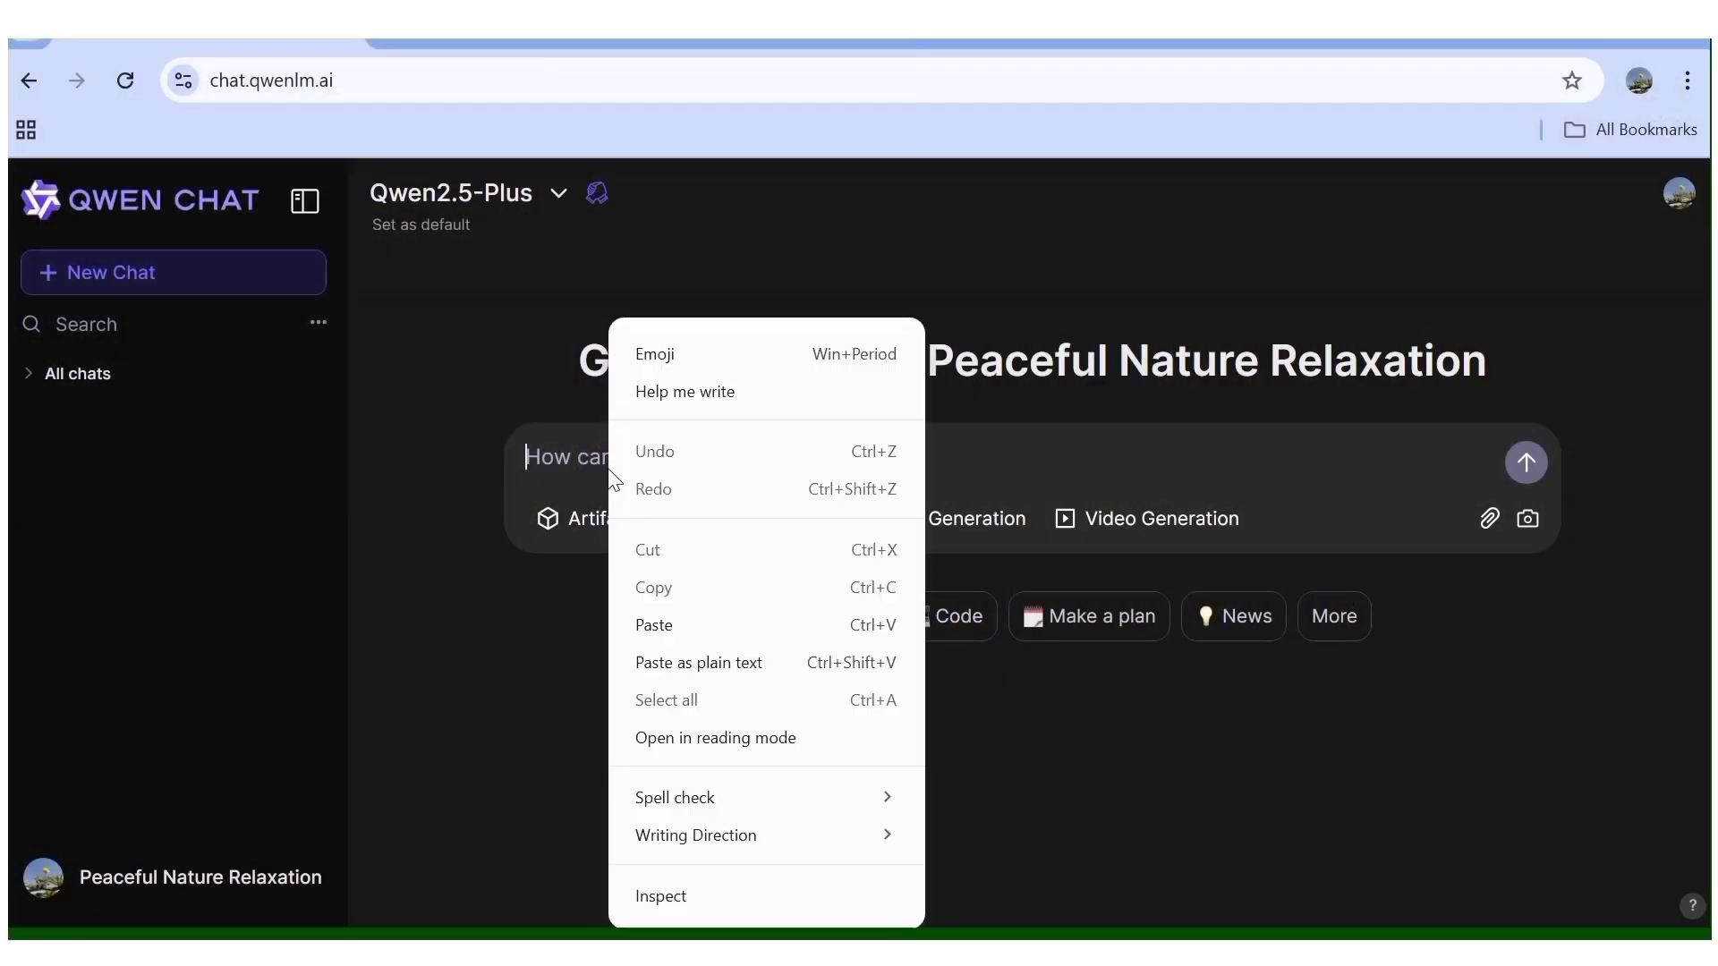
click(657, 625)
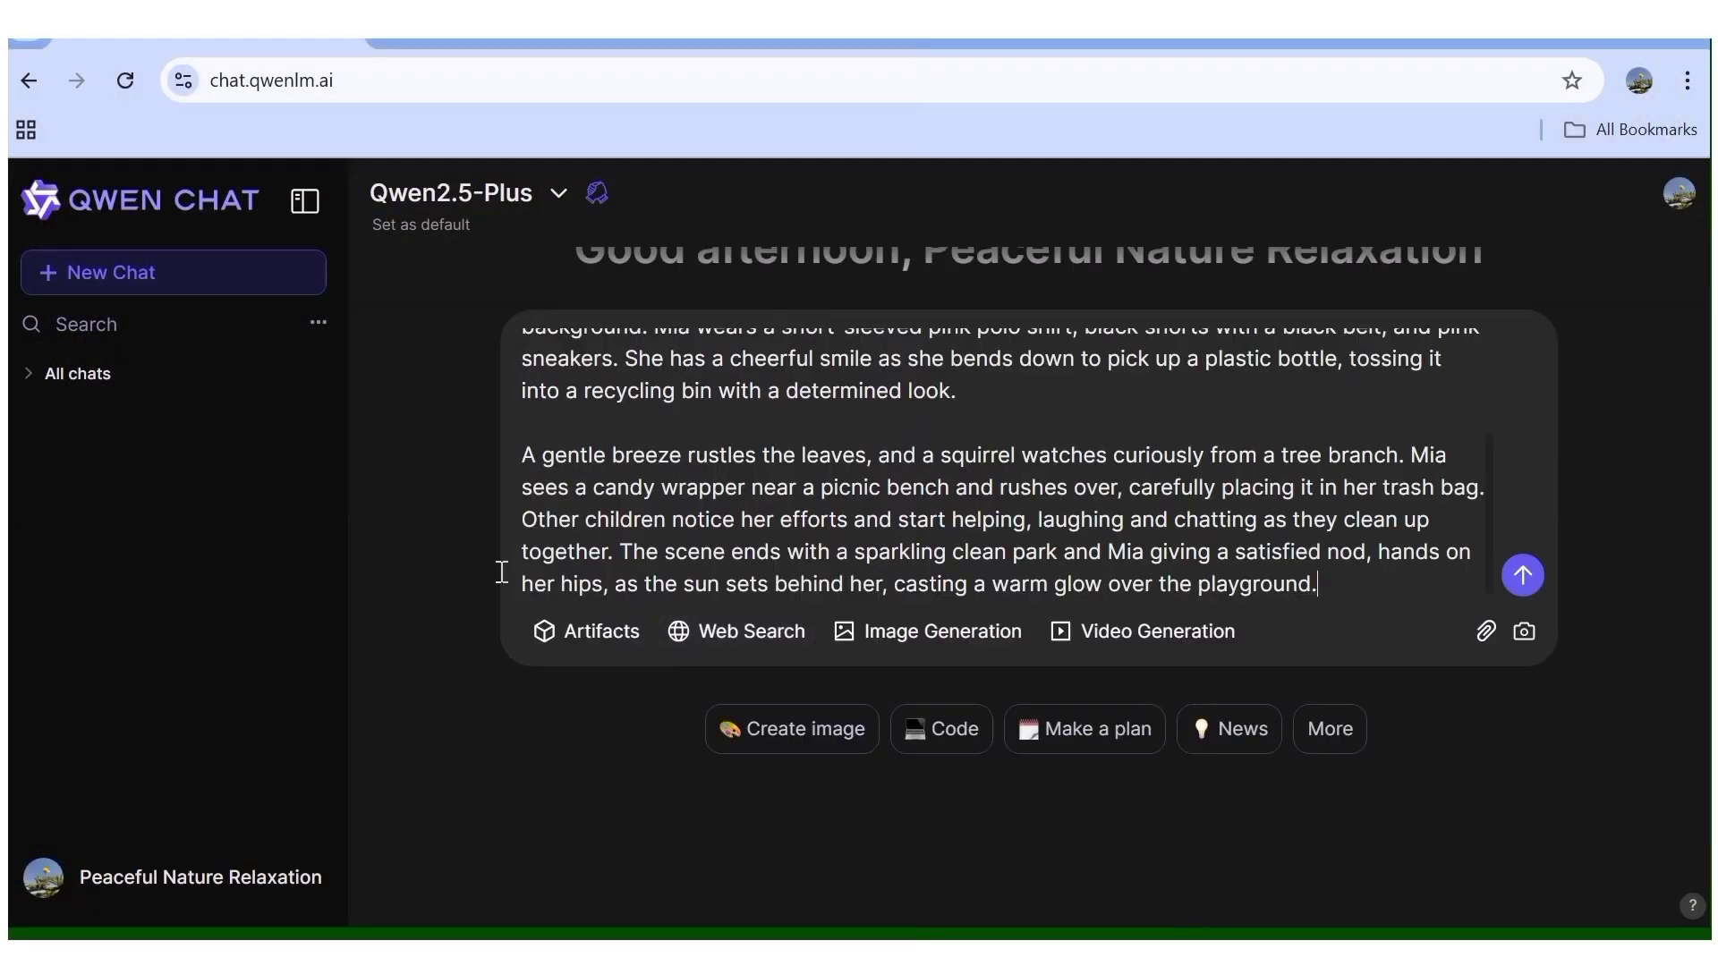
scroll(864, 519, up, 2)
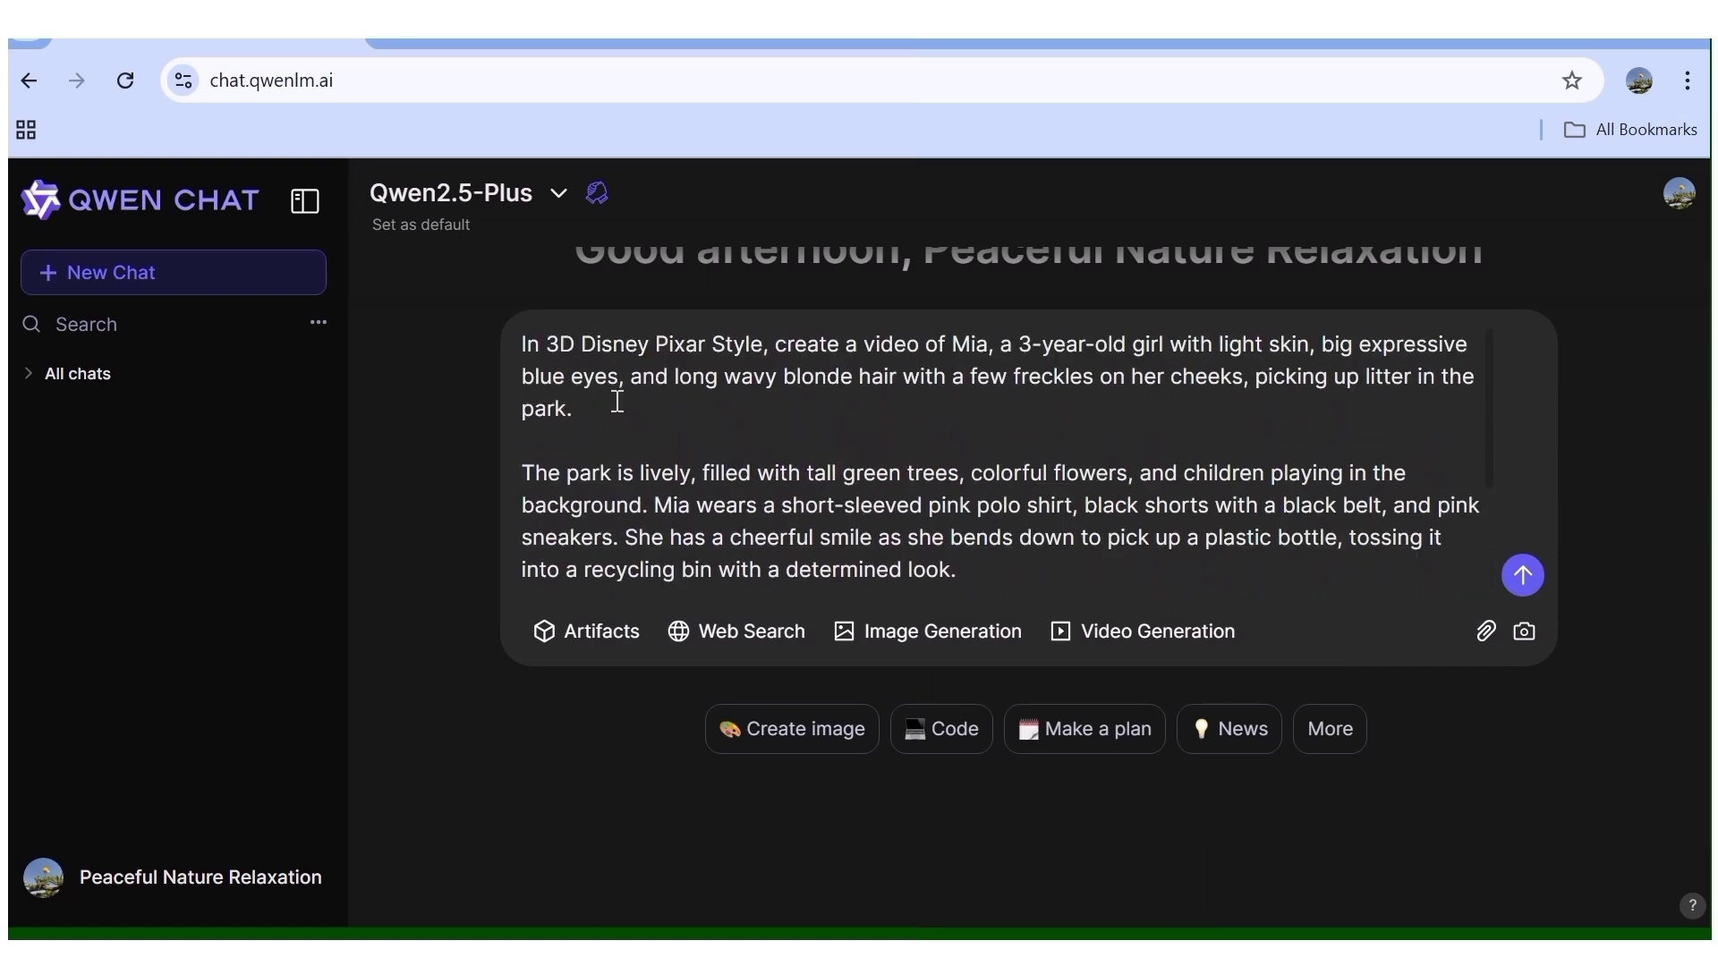
scroll(1071, 480, down, 2)
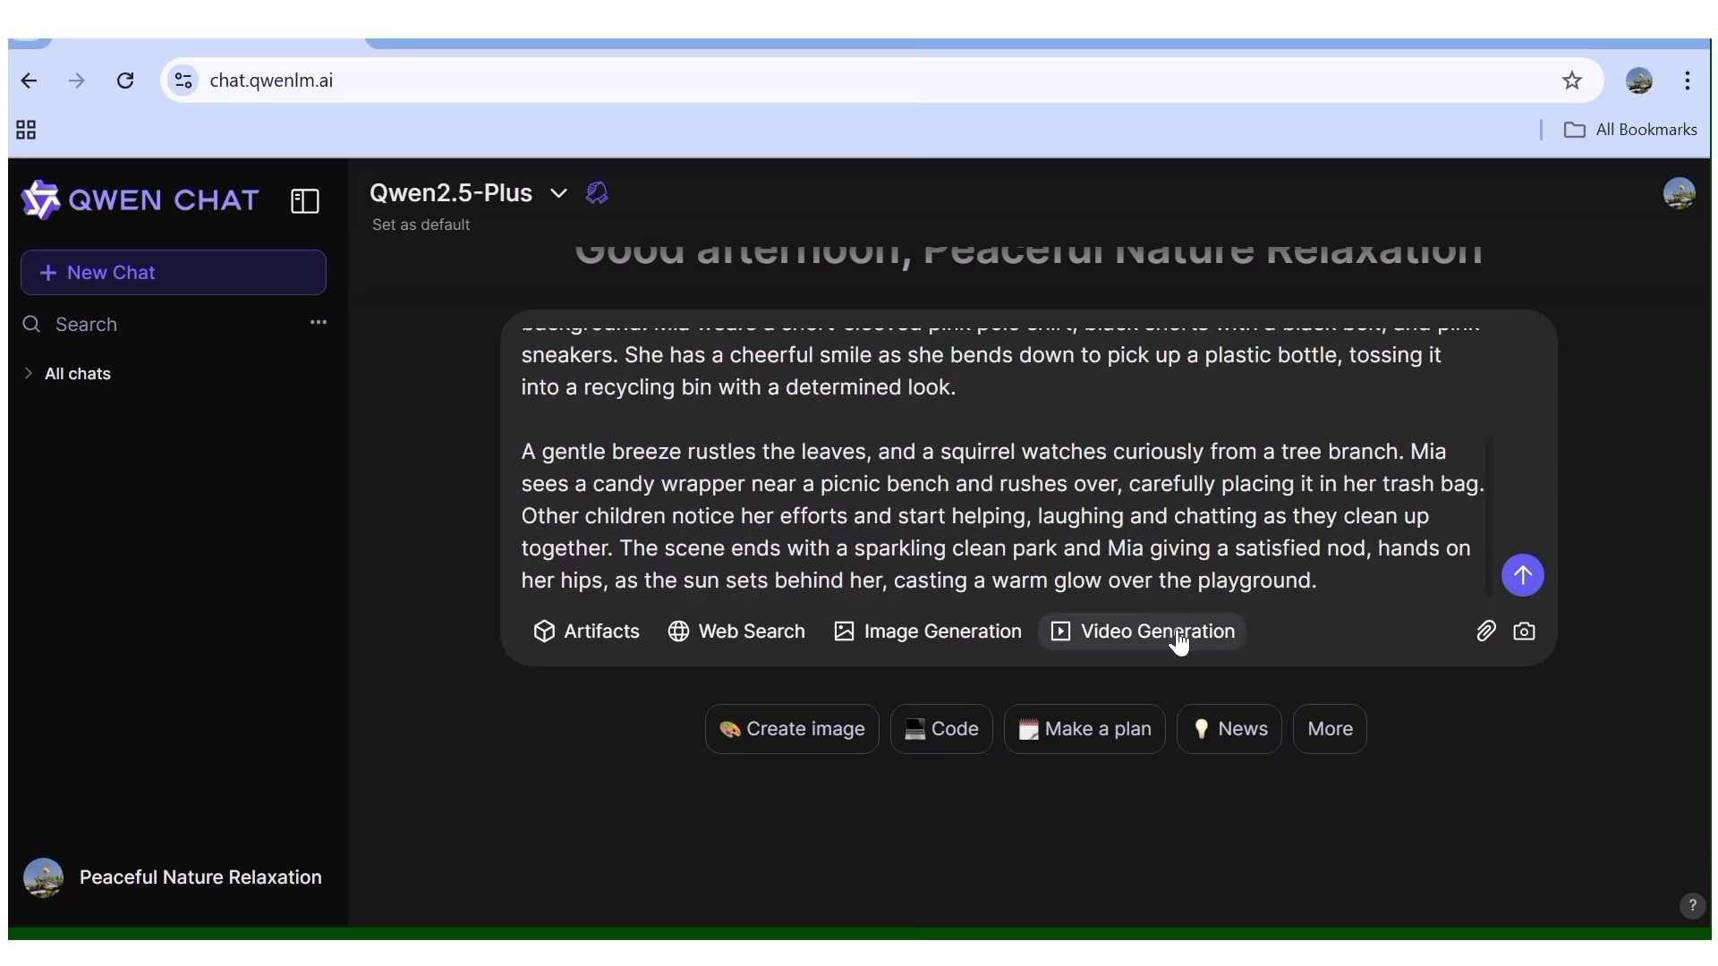
Enable Video Generation at the 16:9 aspect ratio and submit the Mia prompt.
click(1179, 641)
click(1299, 656)
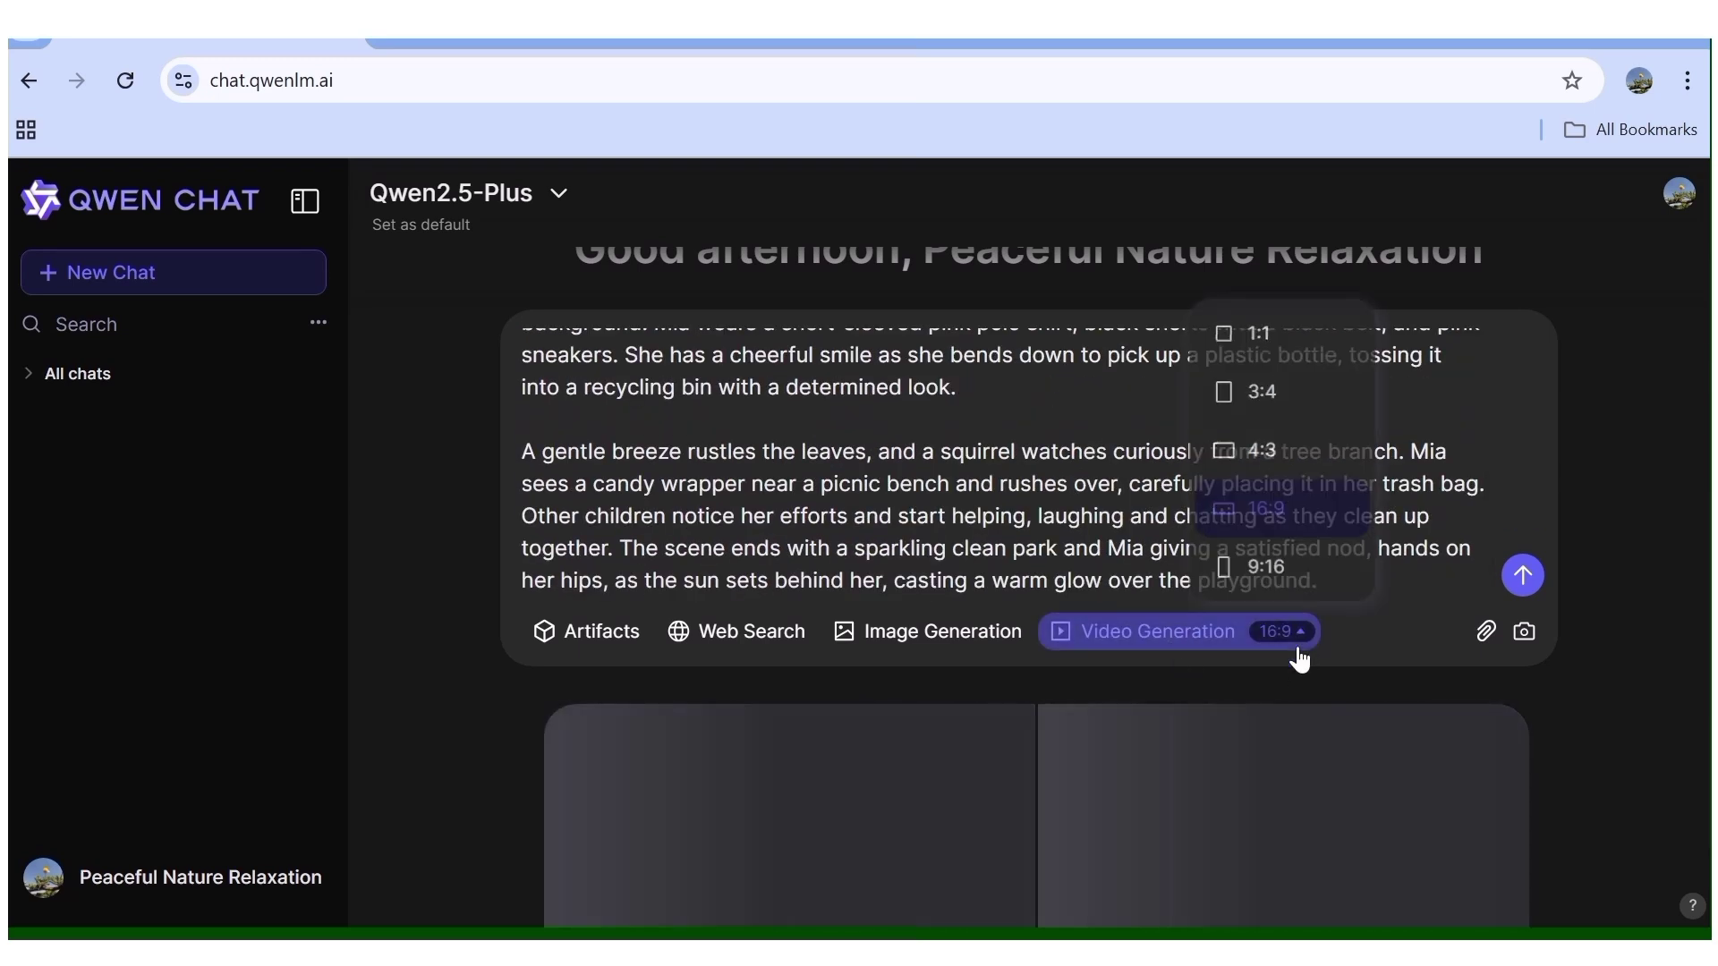
click(1280, 516)
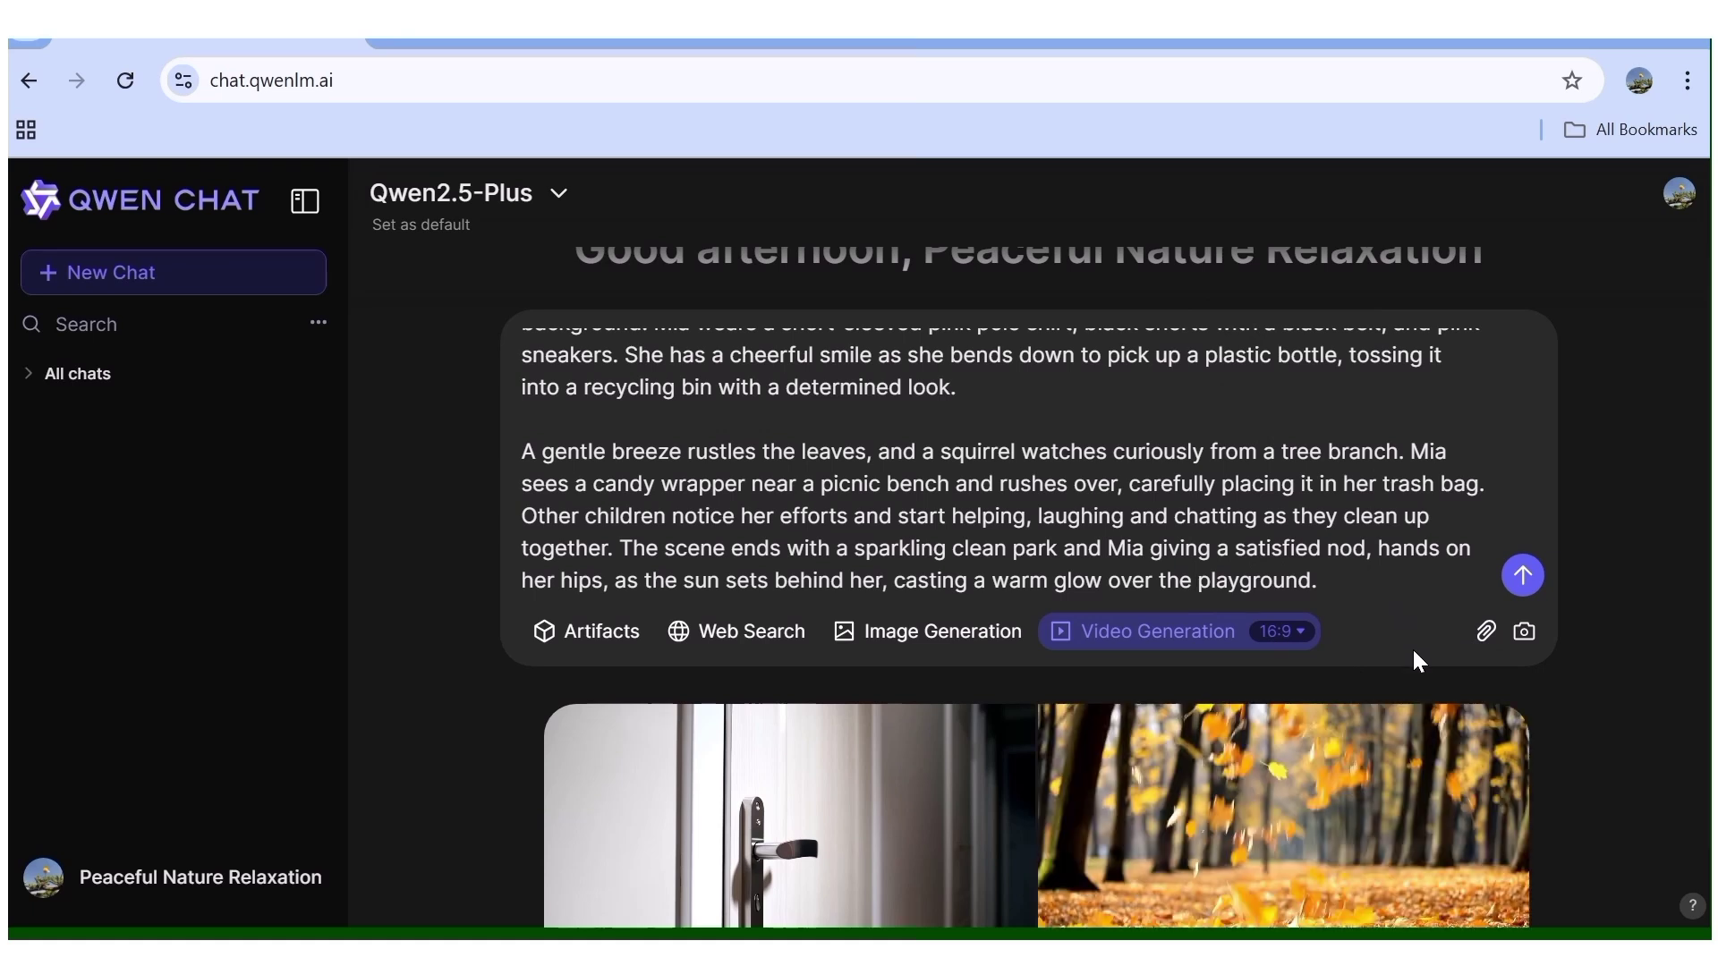
scroll(1281, 498, up, 3)
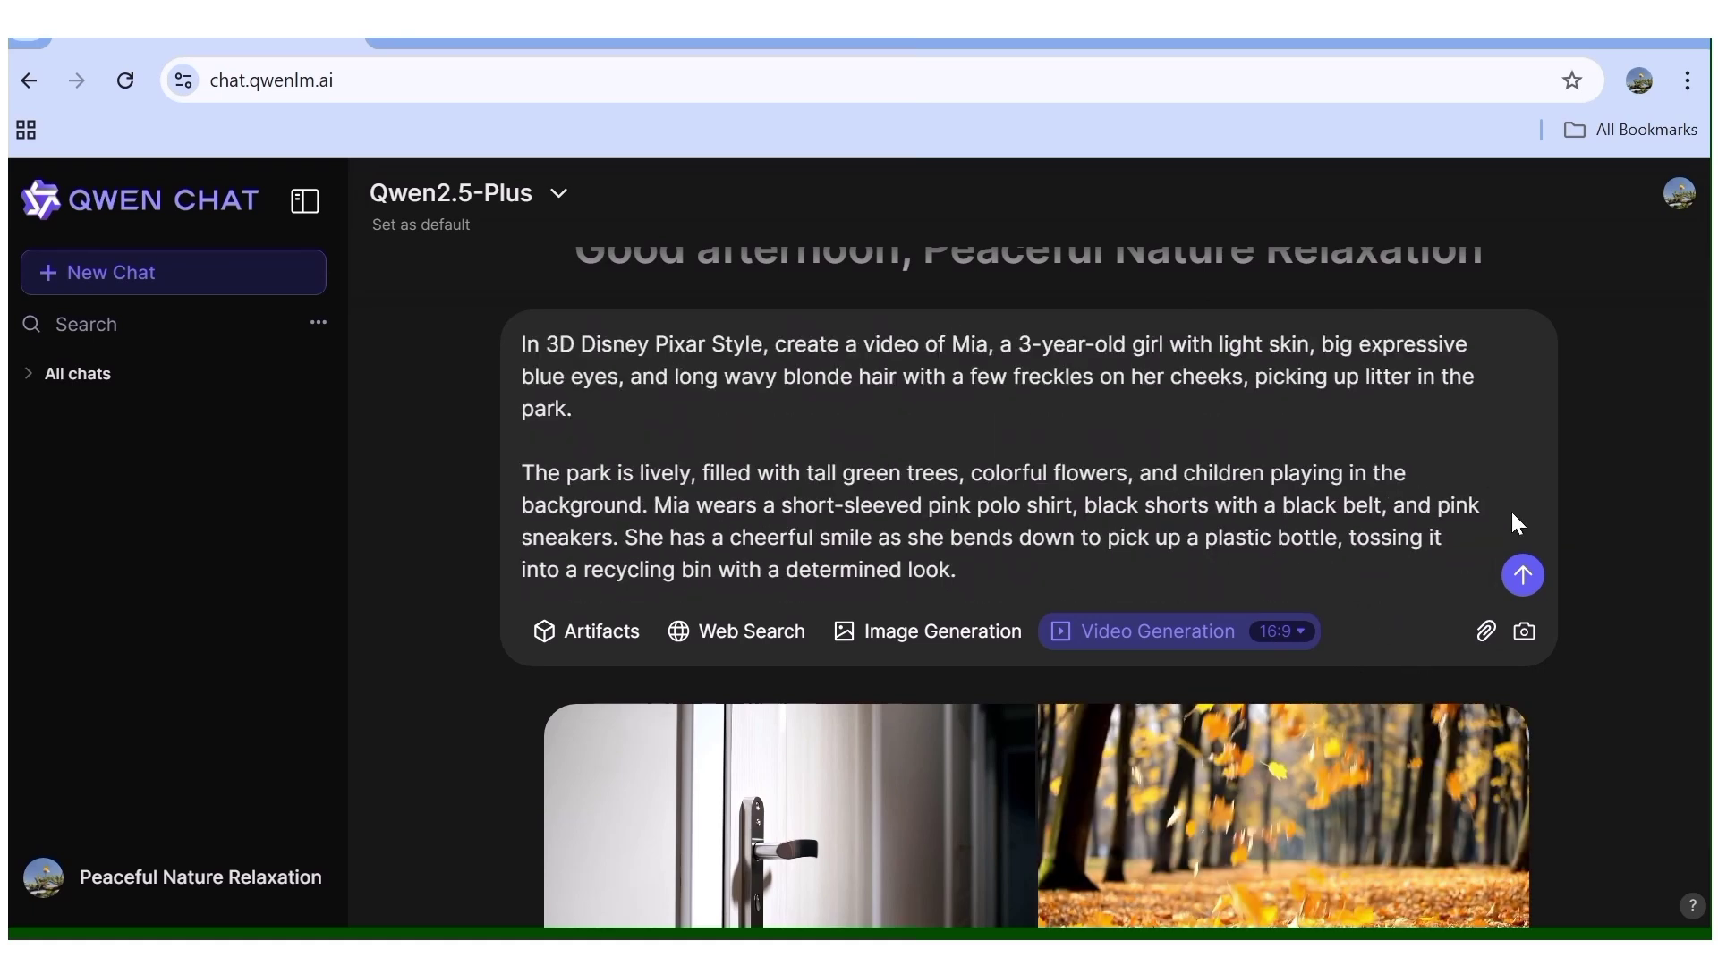
click(1524, 574)
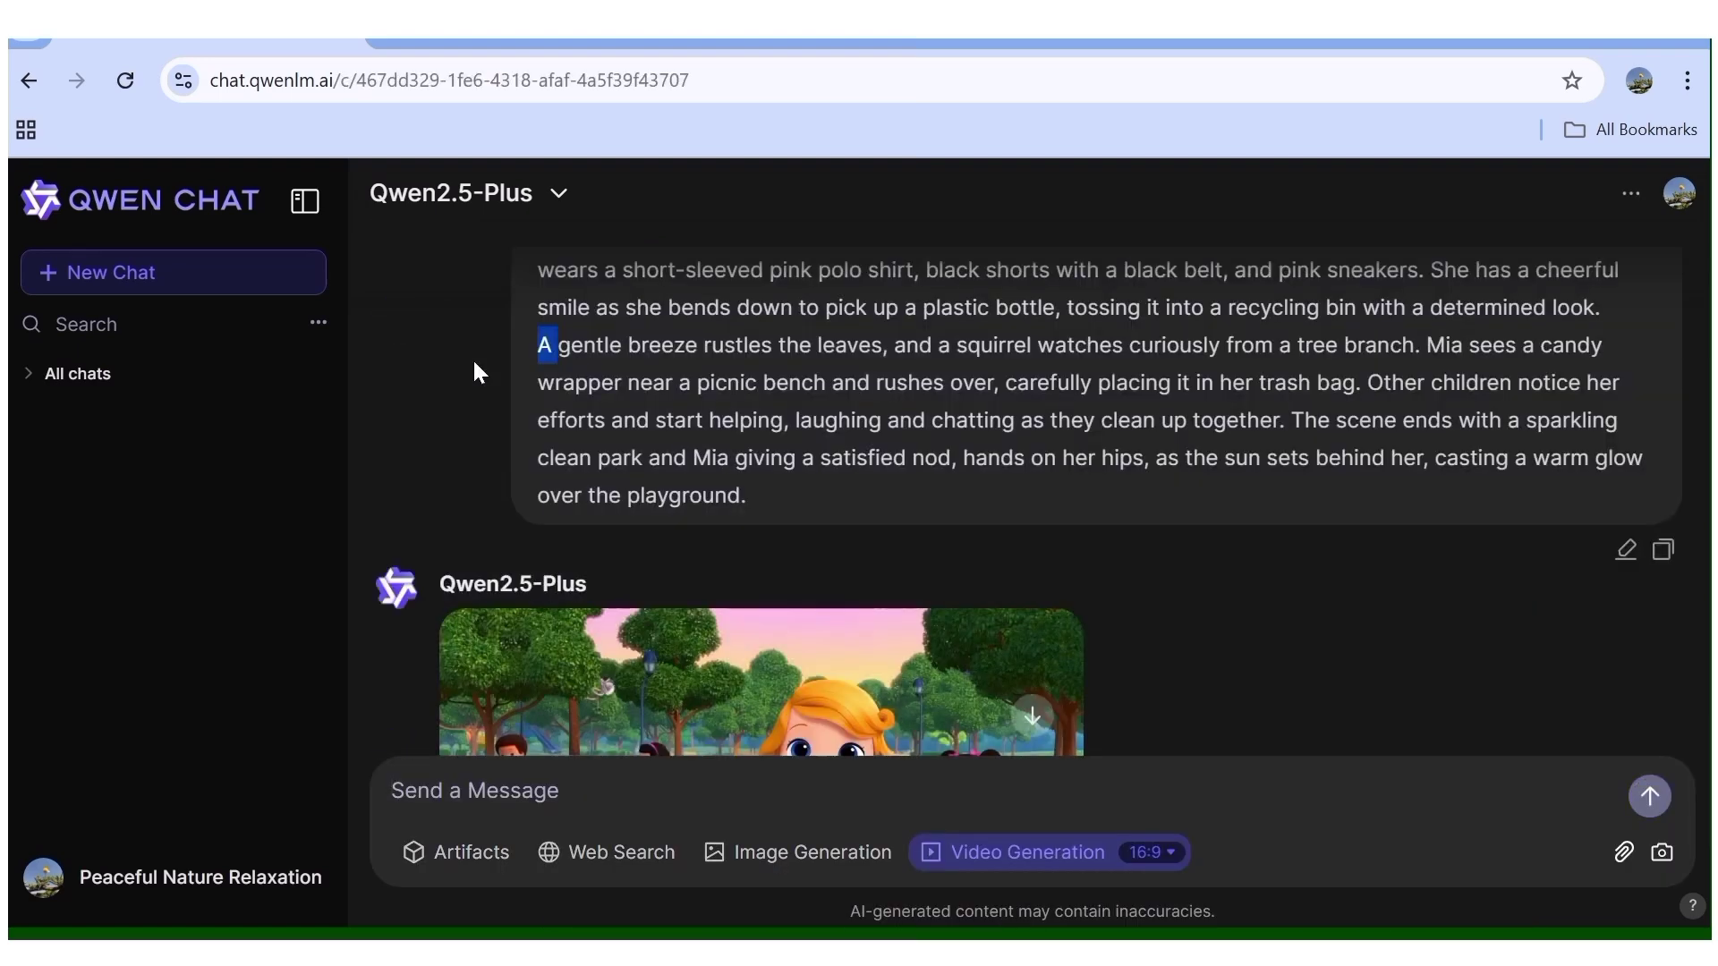
Play the Mia litter-picking video full screen and replay it from the start.
scroll(938, 486, up, 2)
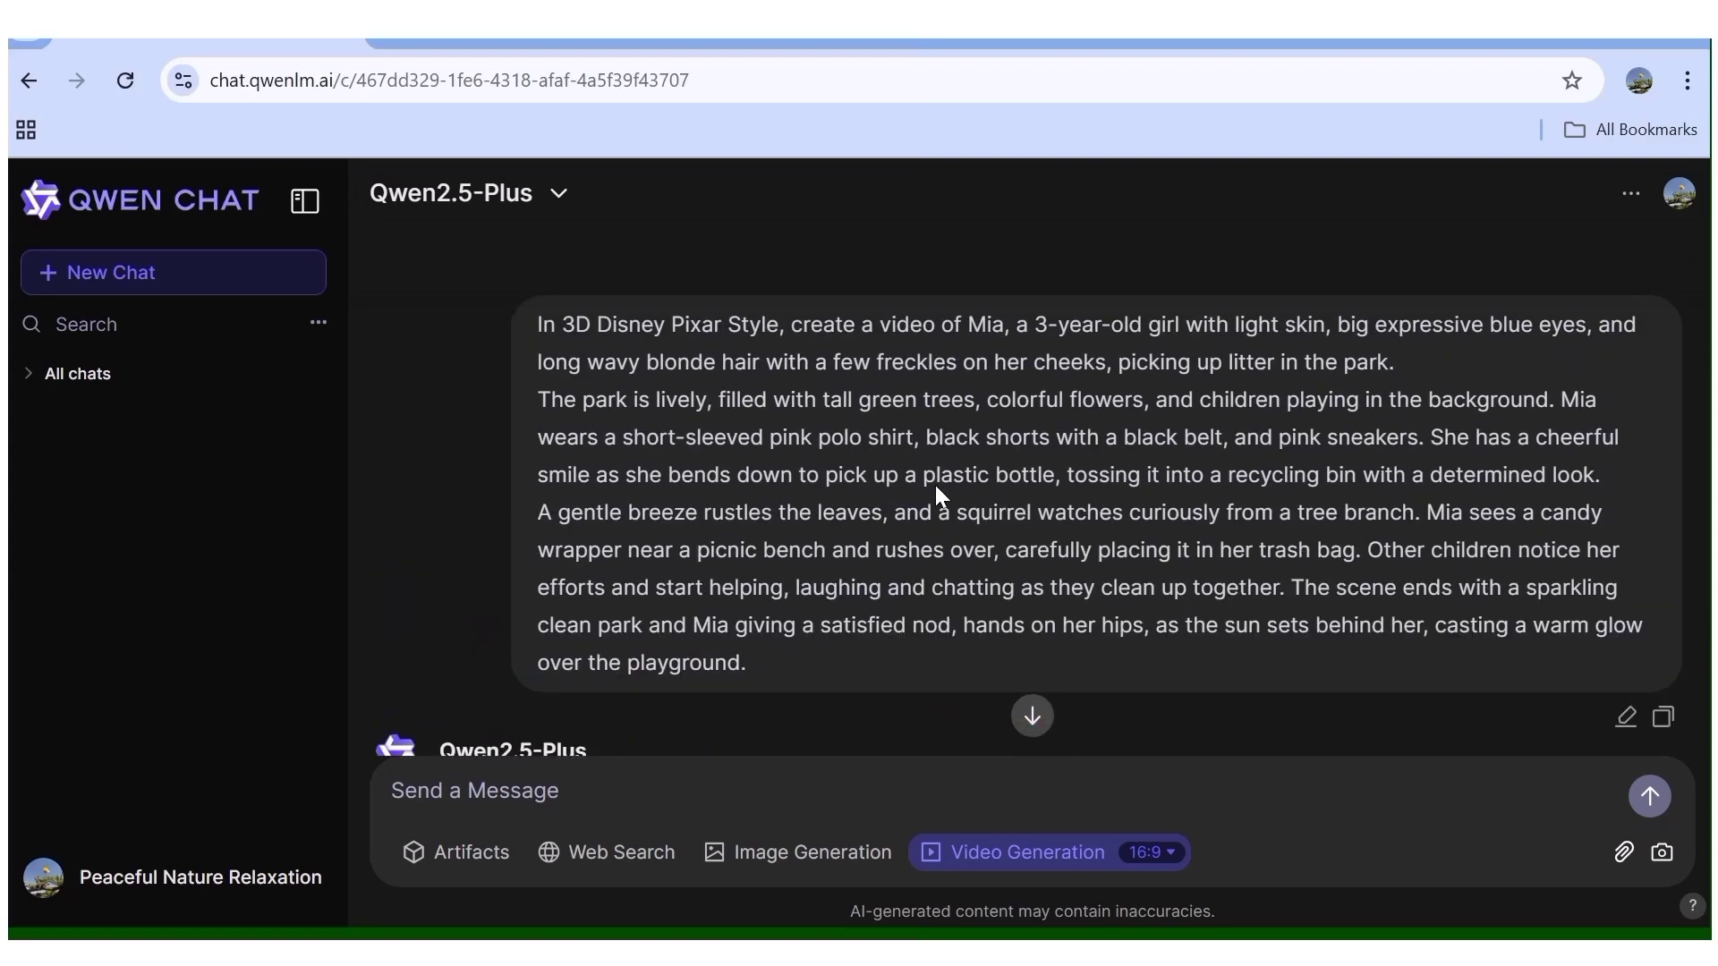
scroll(825, 411, down, 5)
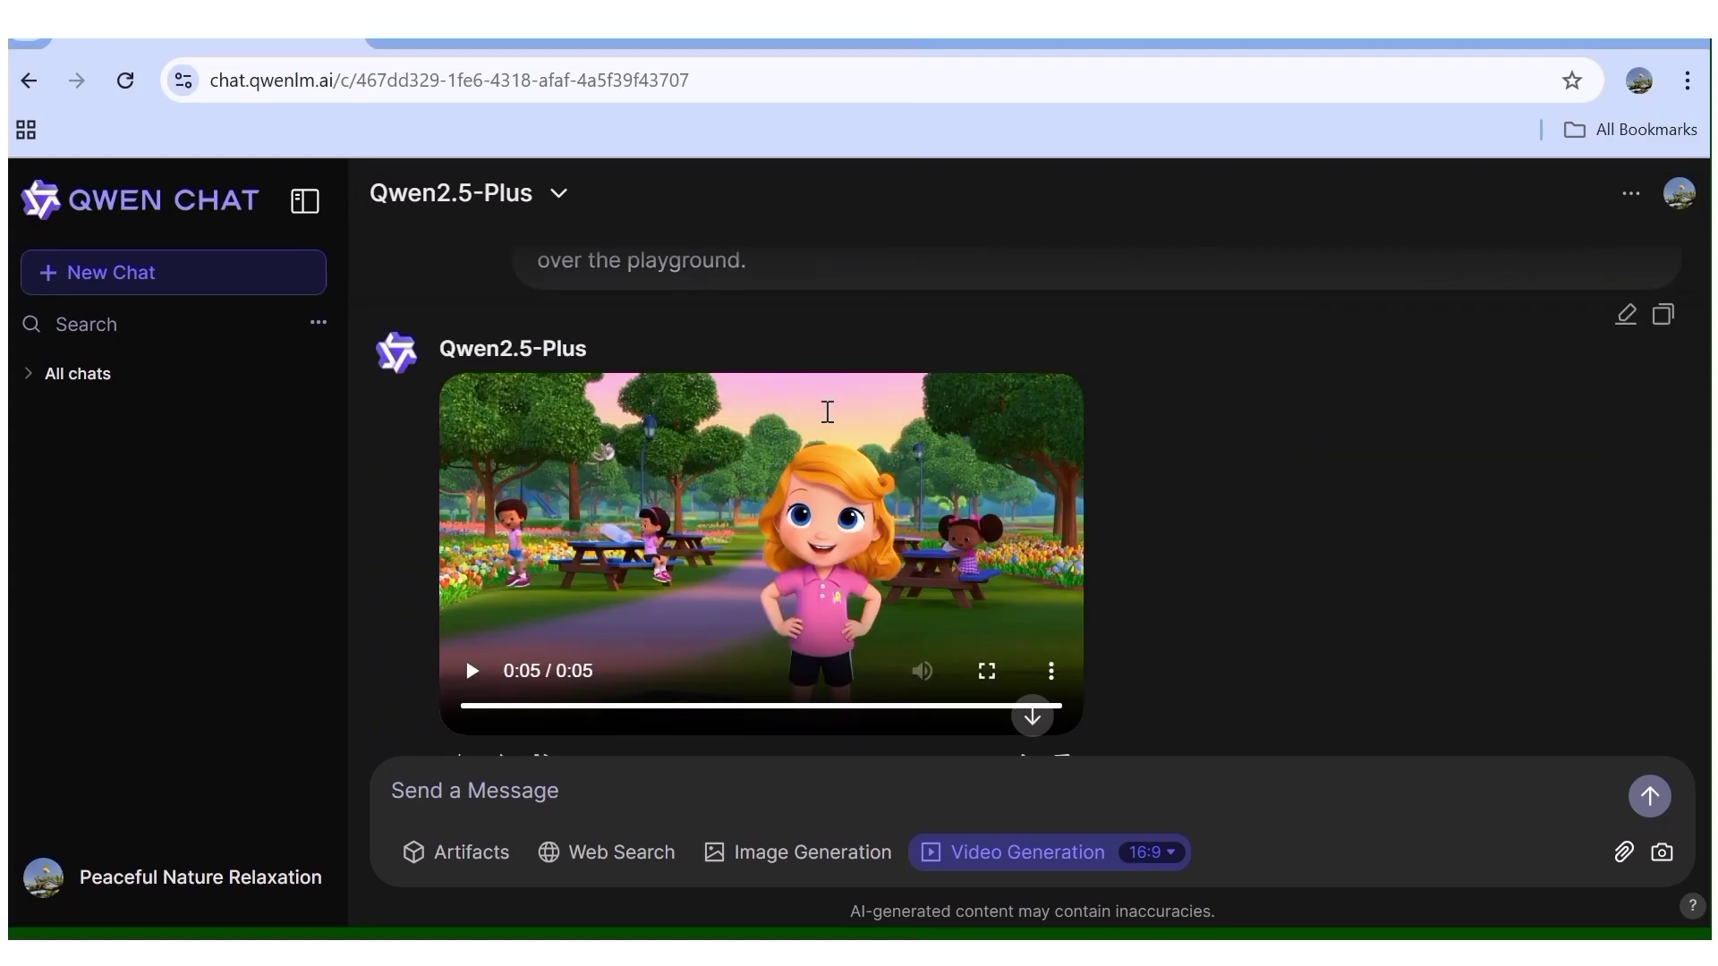
click(802, 560)
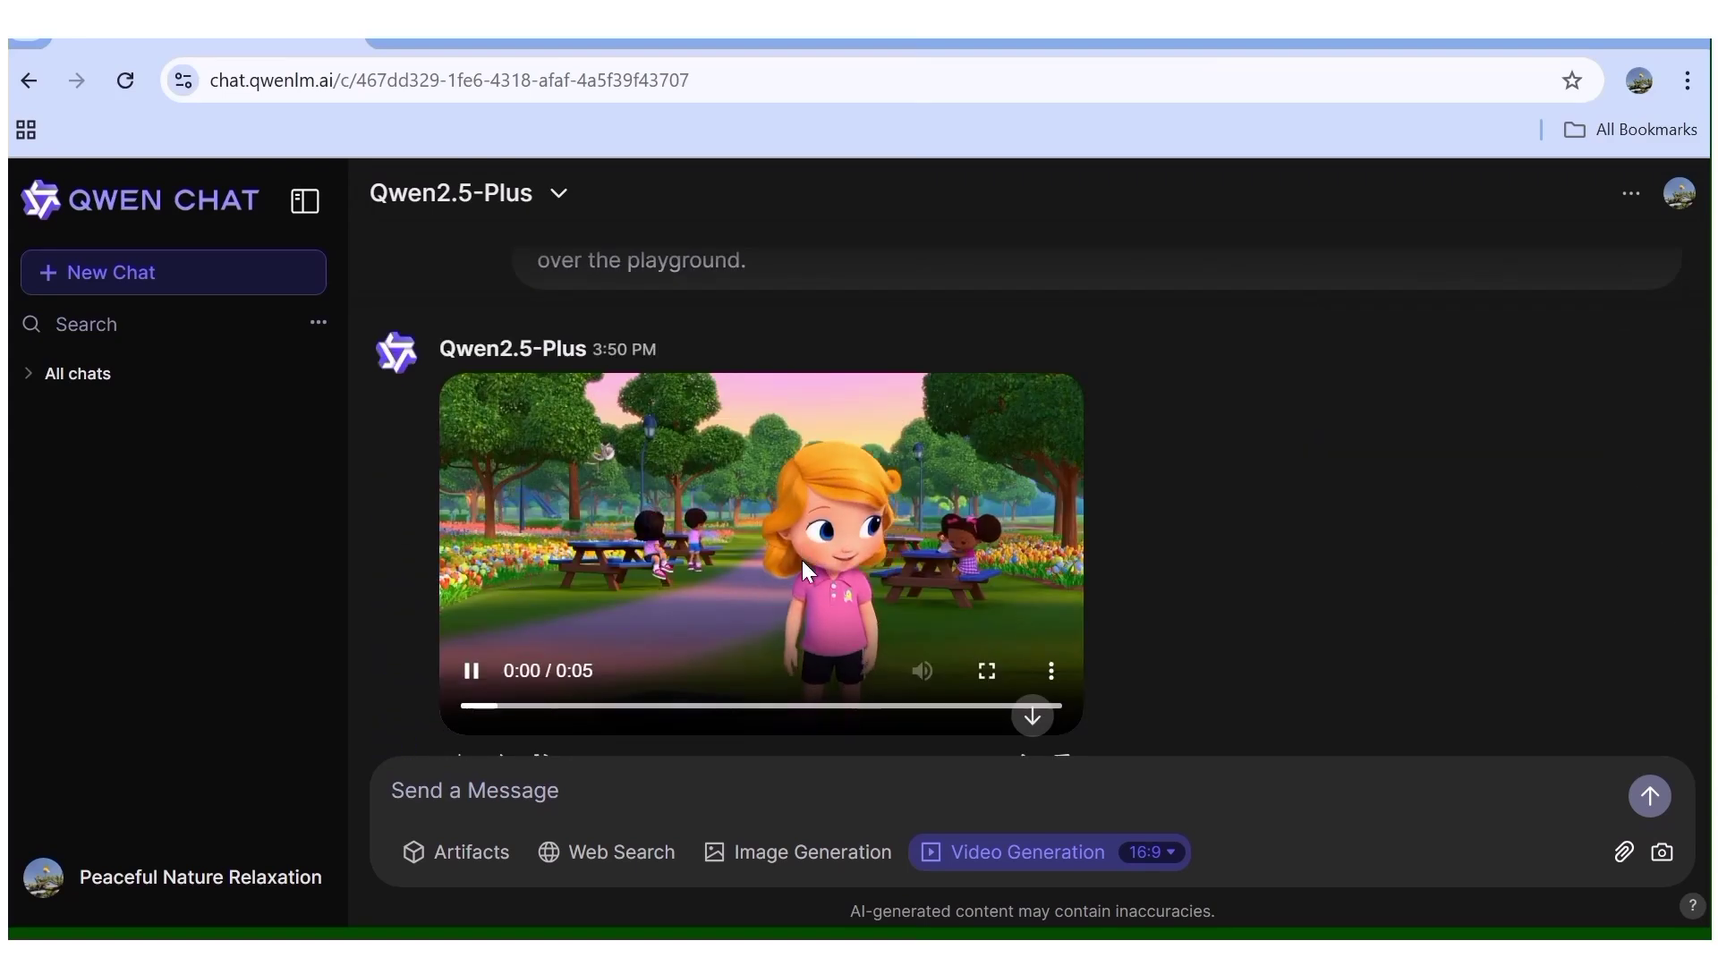
click(986, 670)
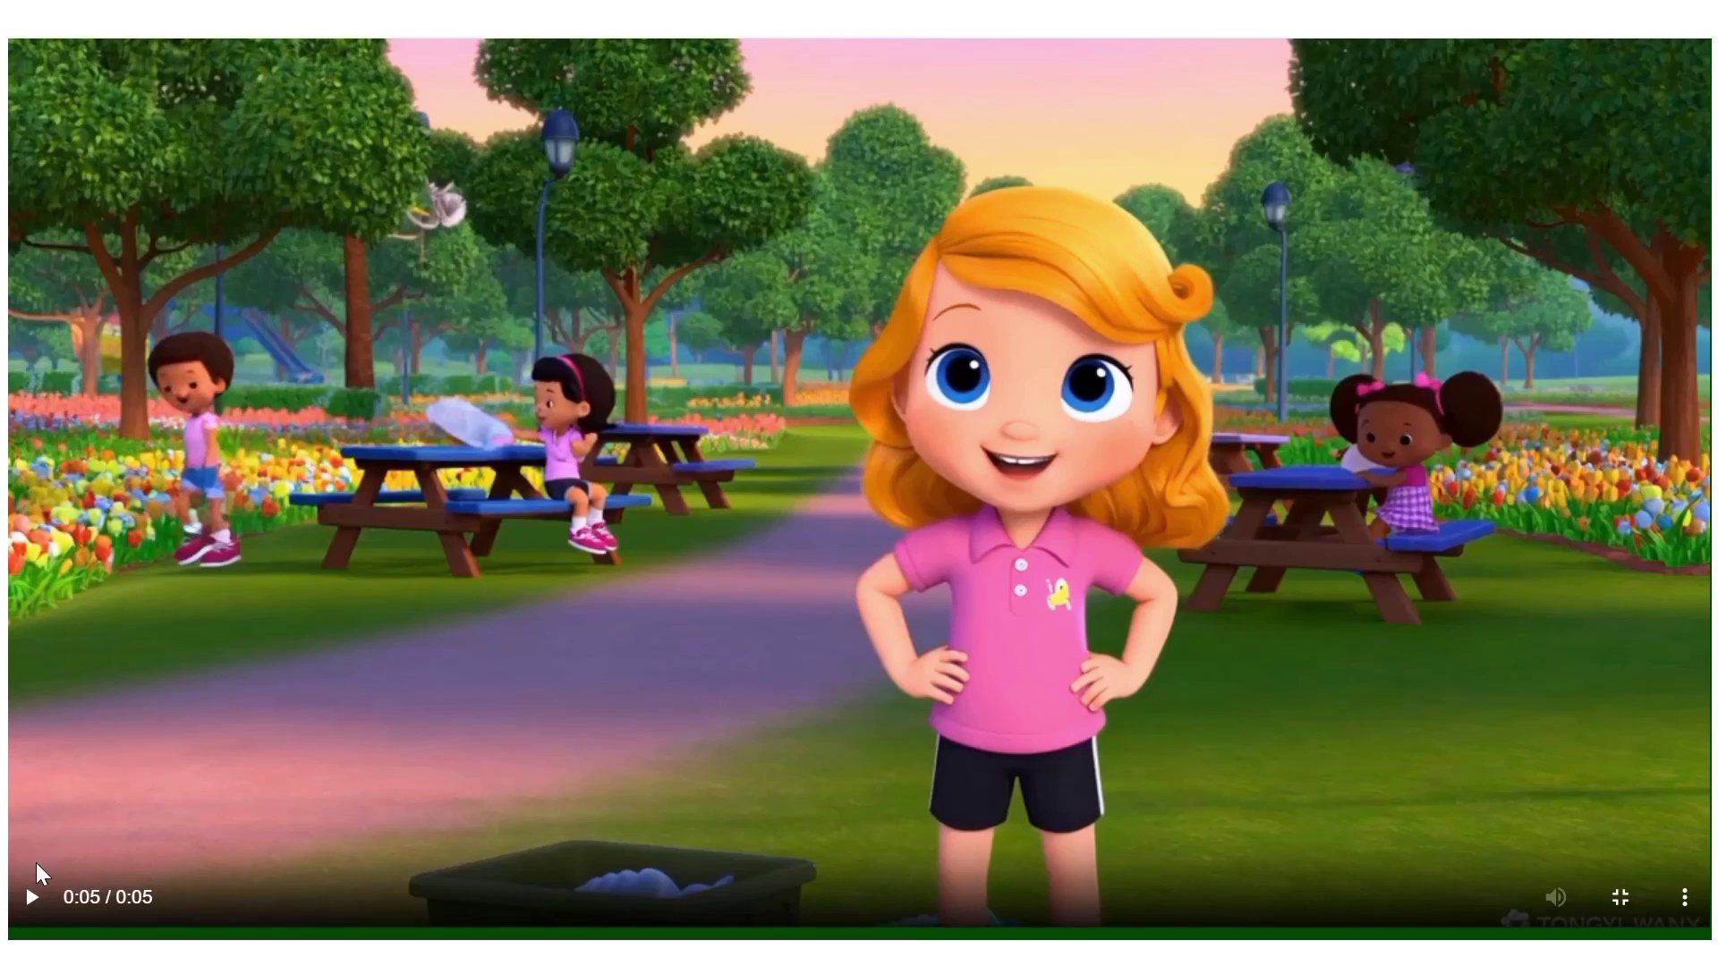
click(42, 899)
Send the prompt 'realistic video of a 20 year-old girl walking down the street'.
key(Escape)
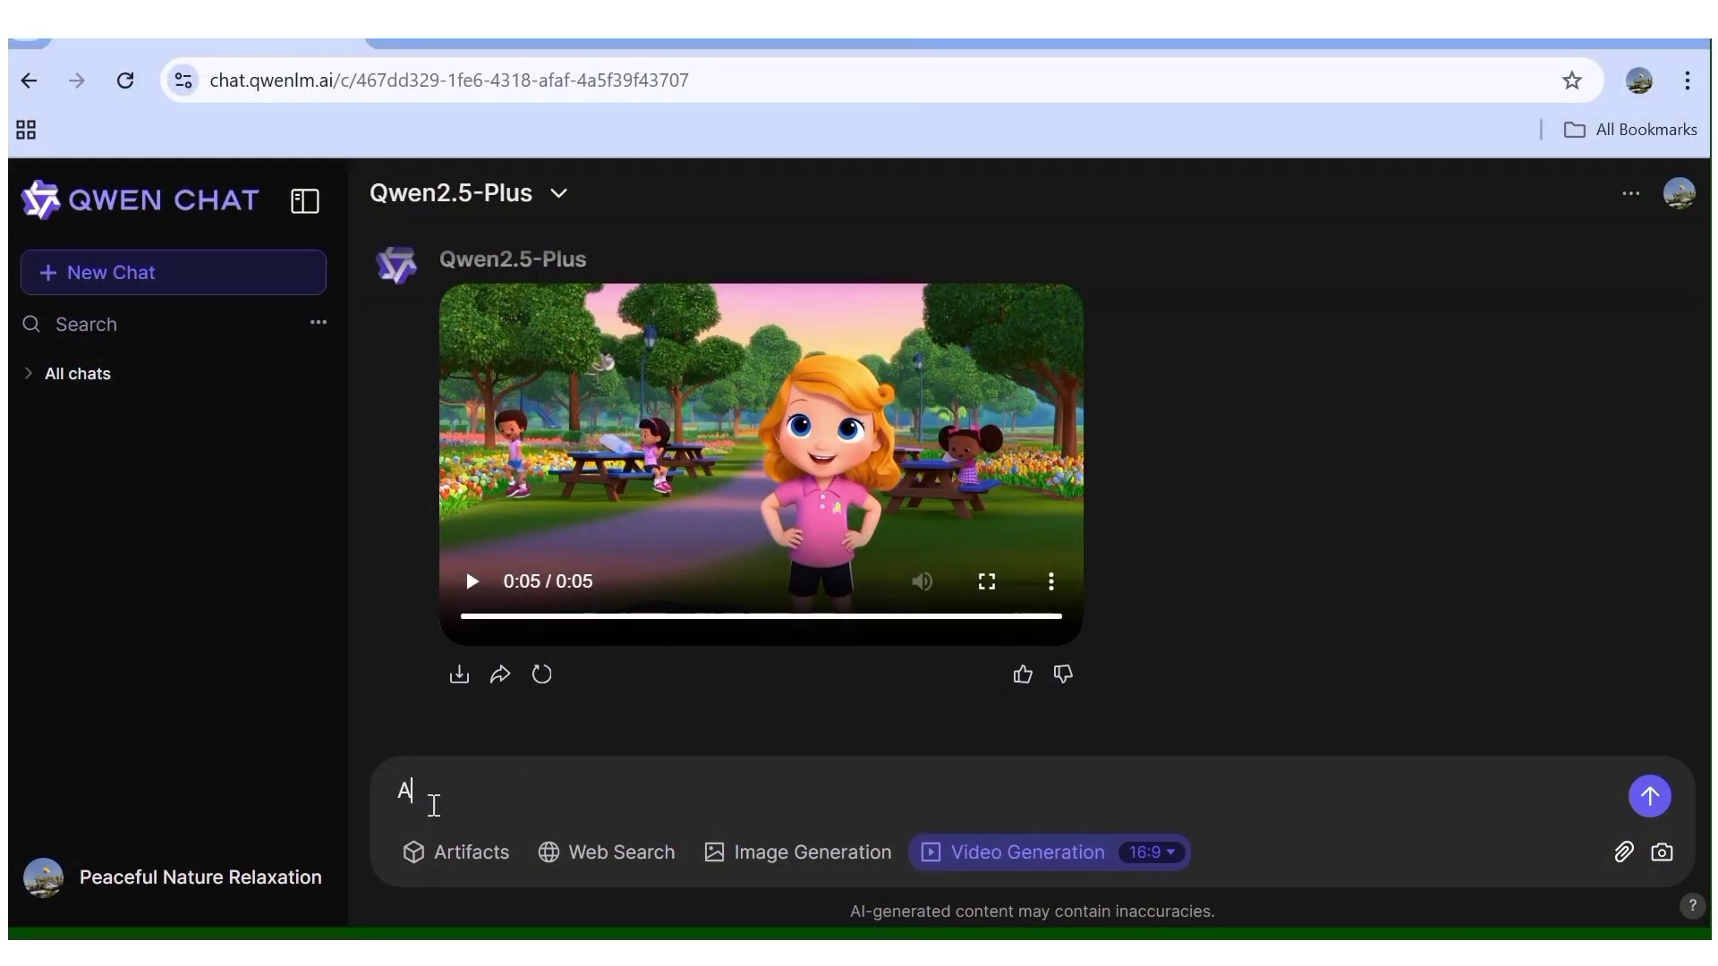
text(realistic video of a 20 year-old girl walking )
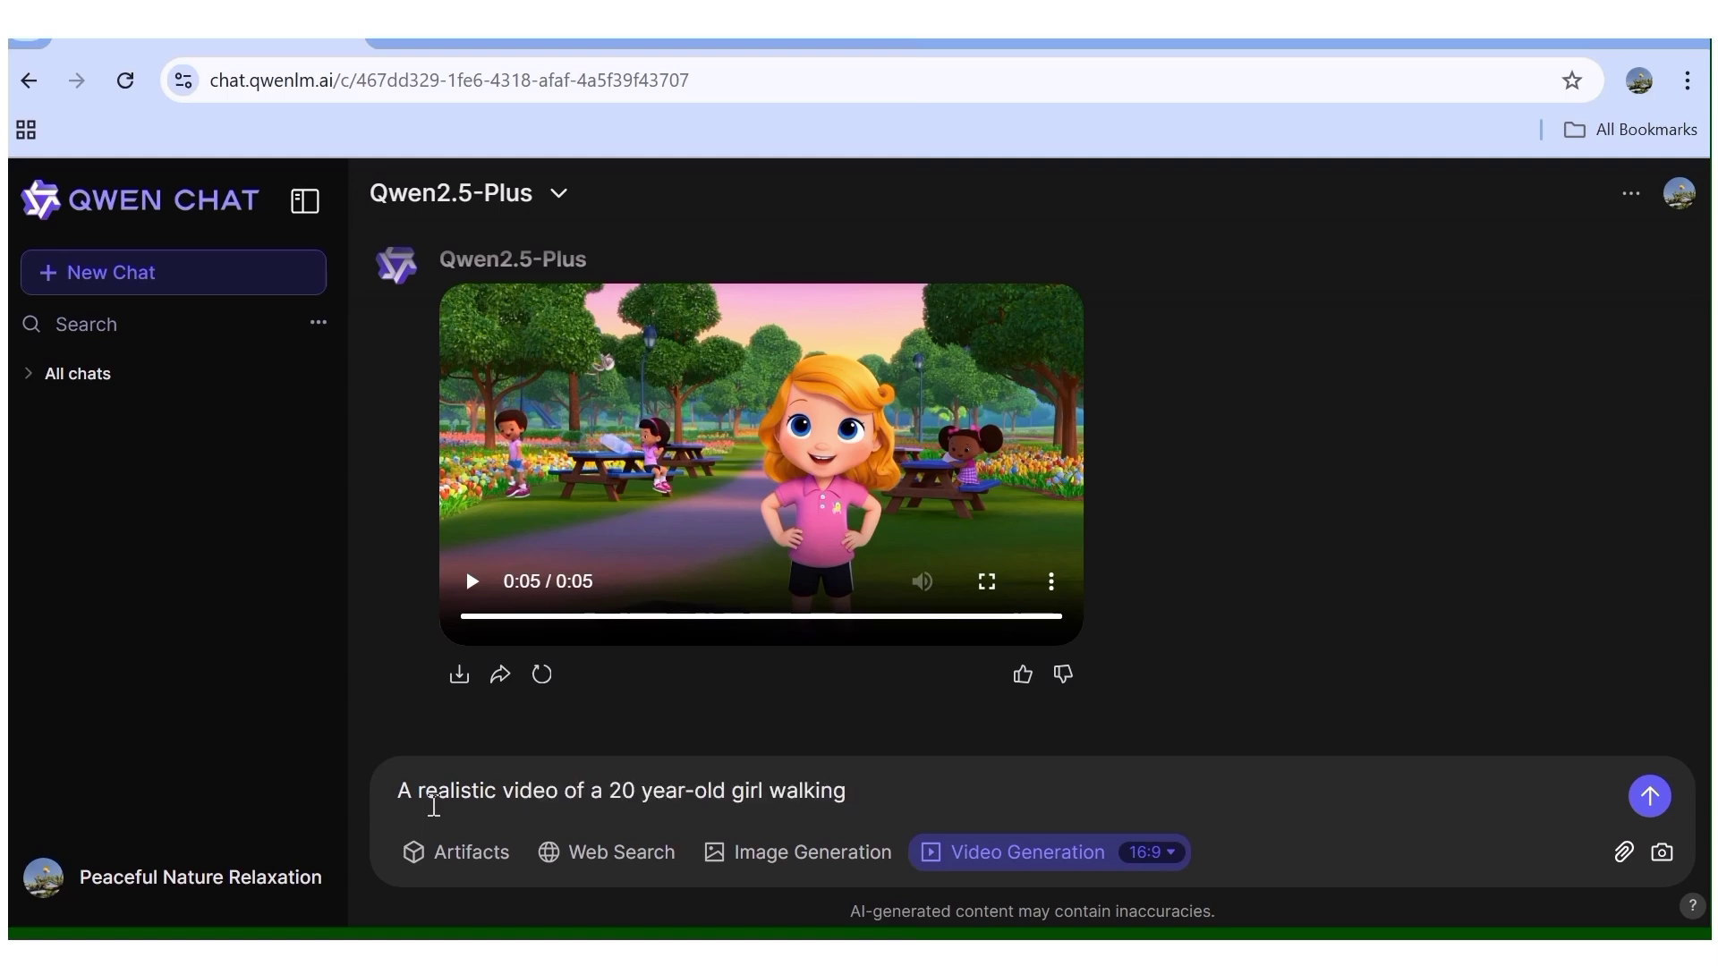
text(down the street.)
click(1648, 795)
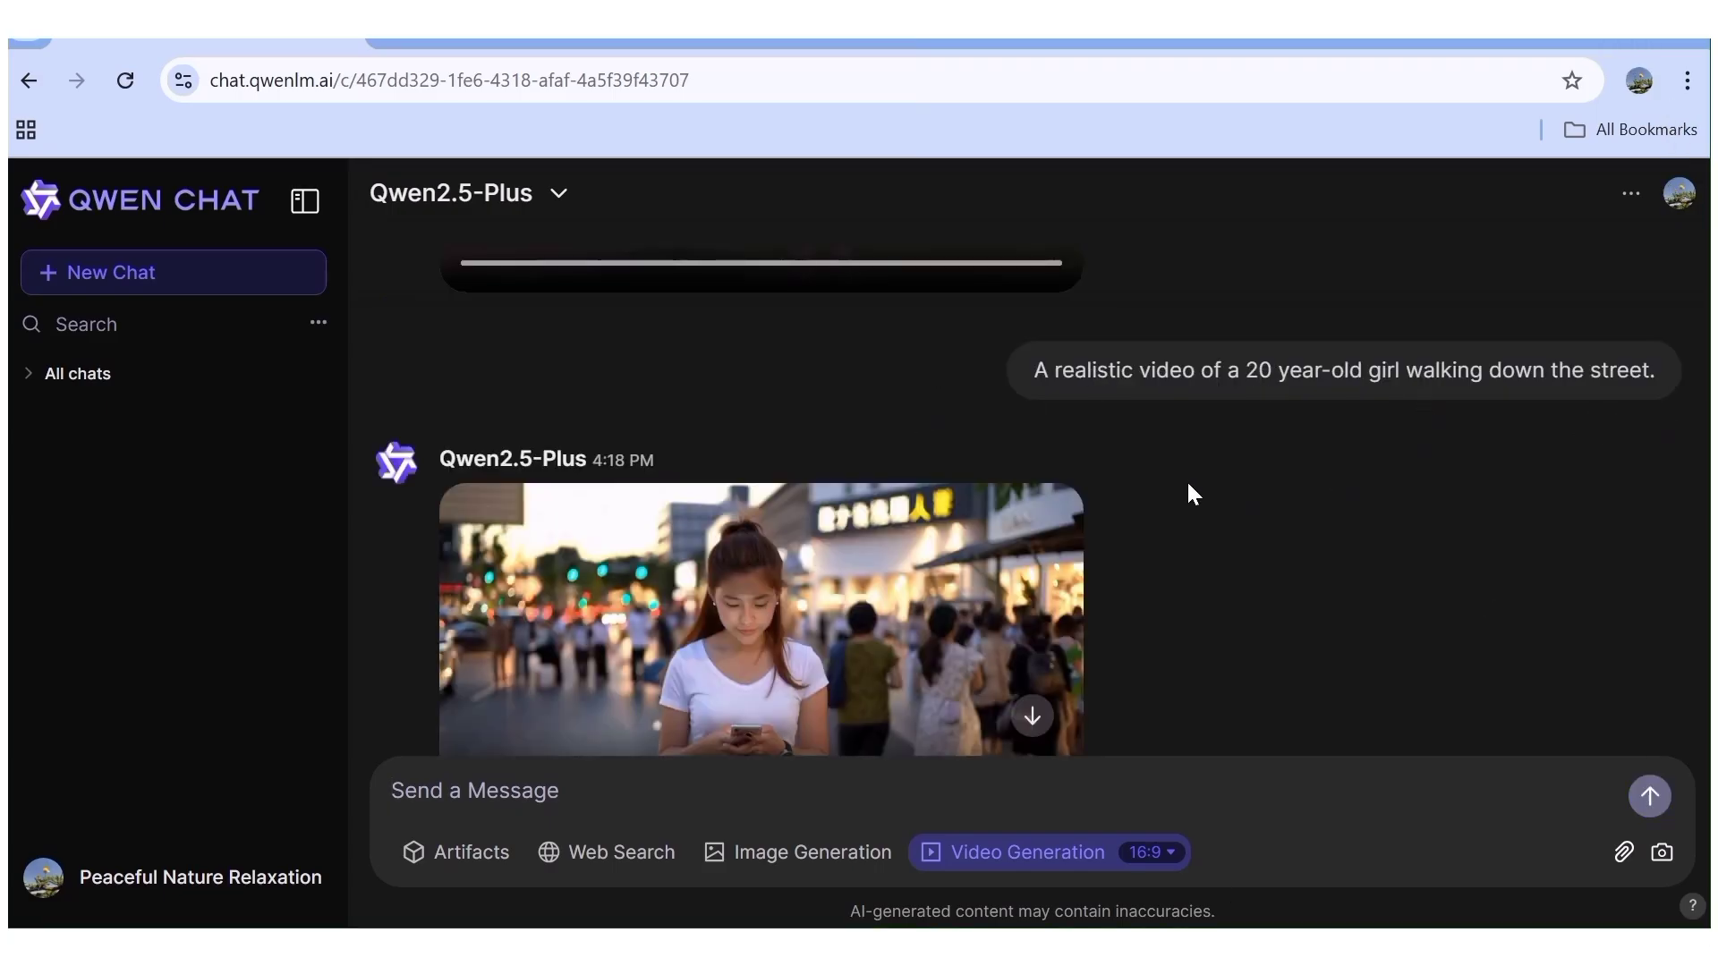
Watch the street-walking clip full screen, replay it, then exit back to the chat.
scroll(1114, 503, down, 2)
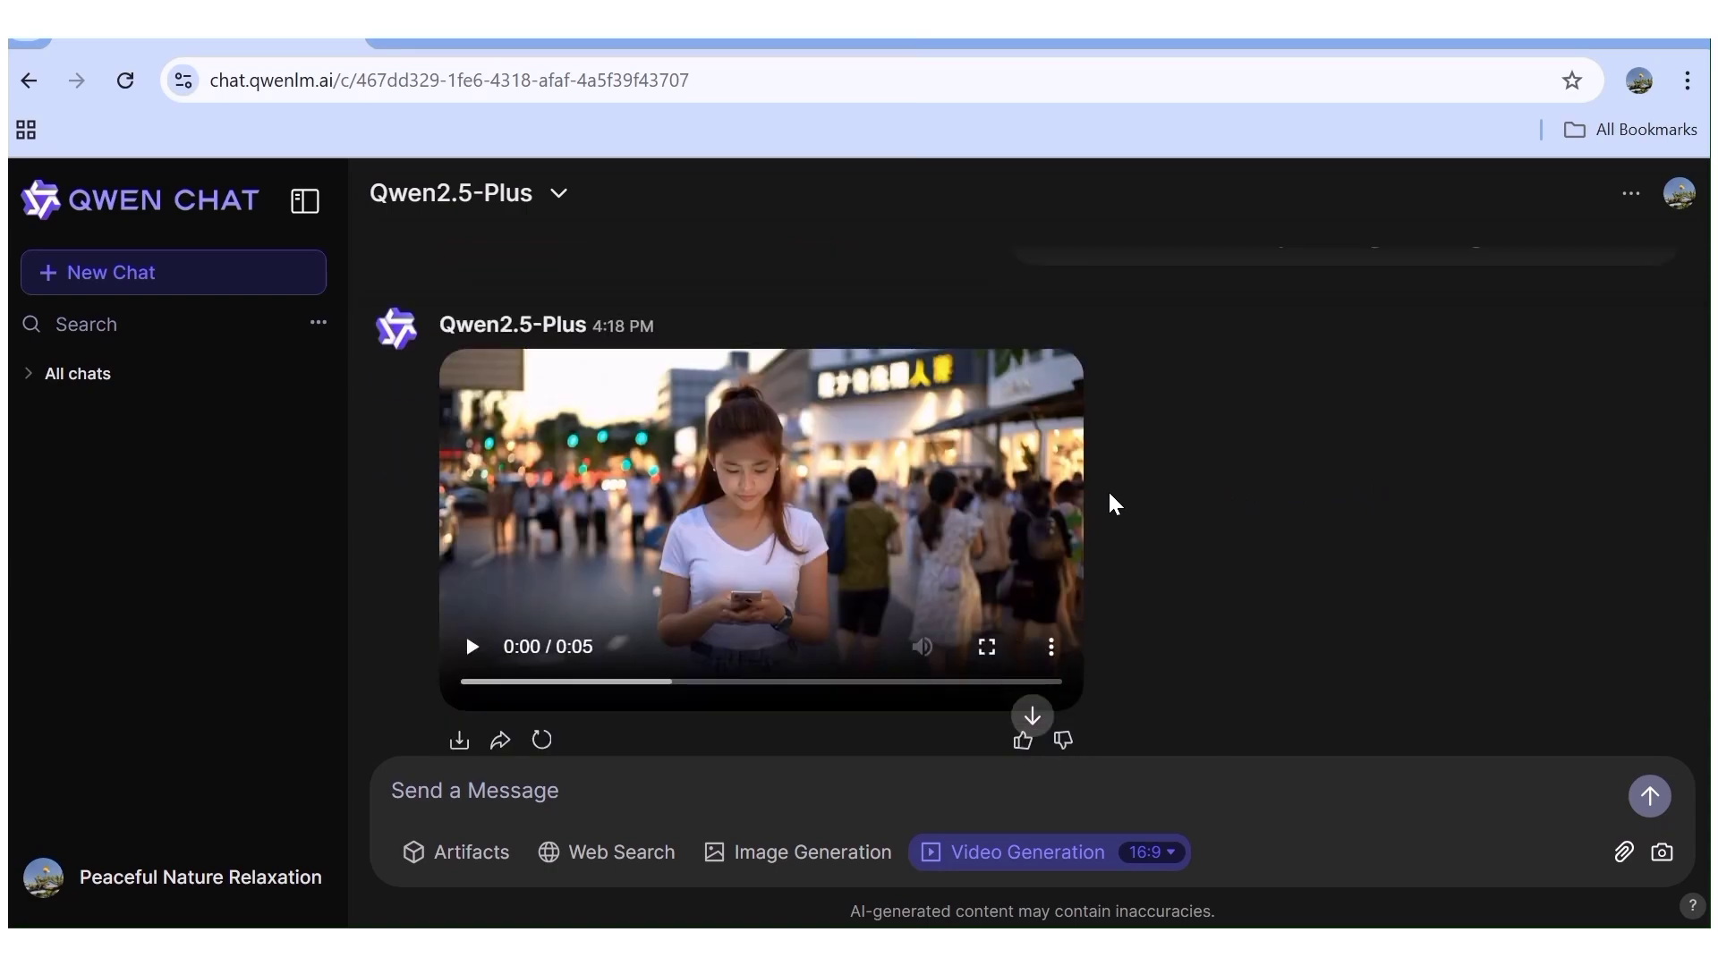
double_click(787, 550)
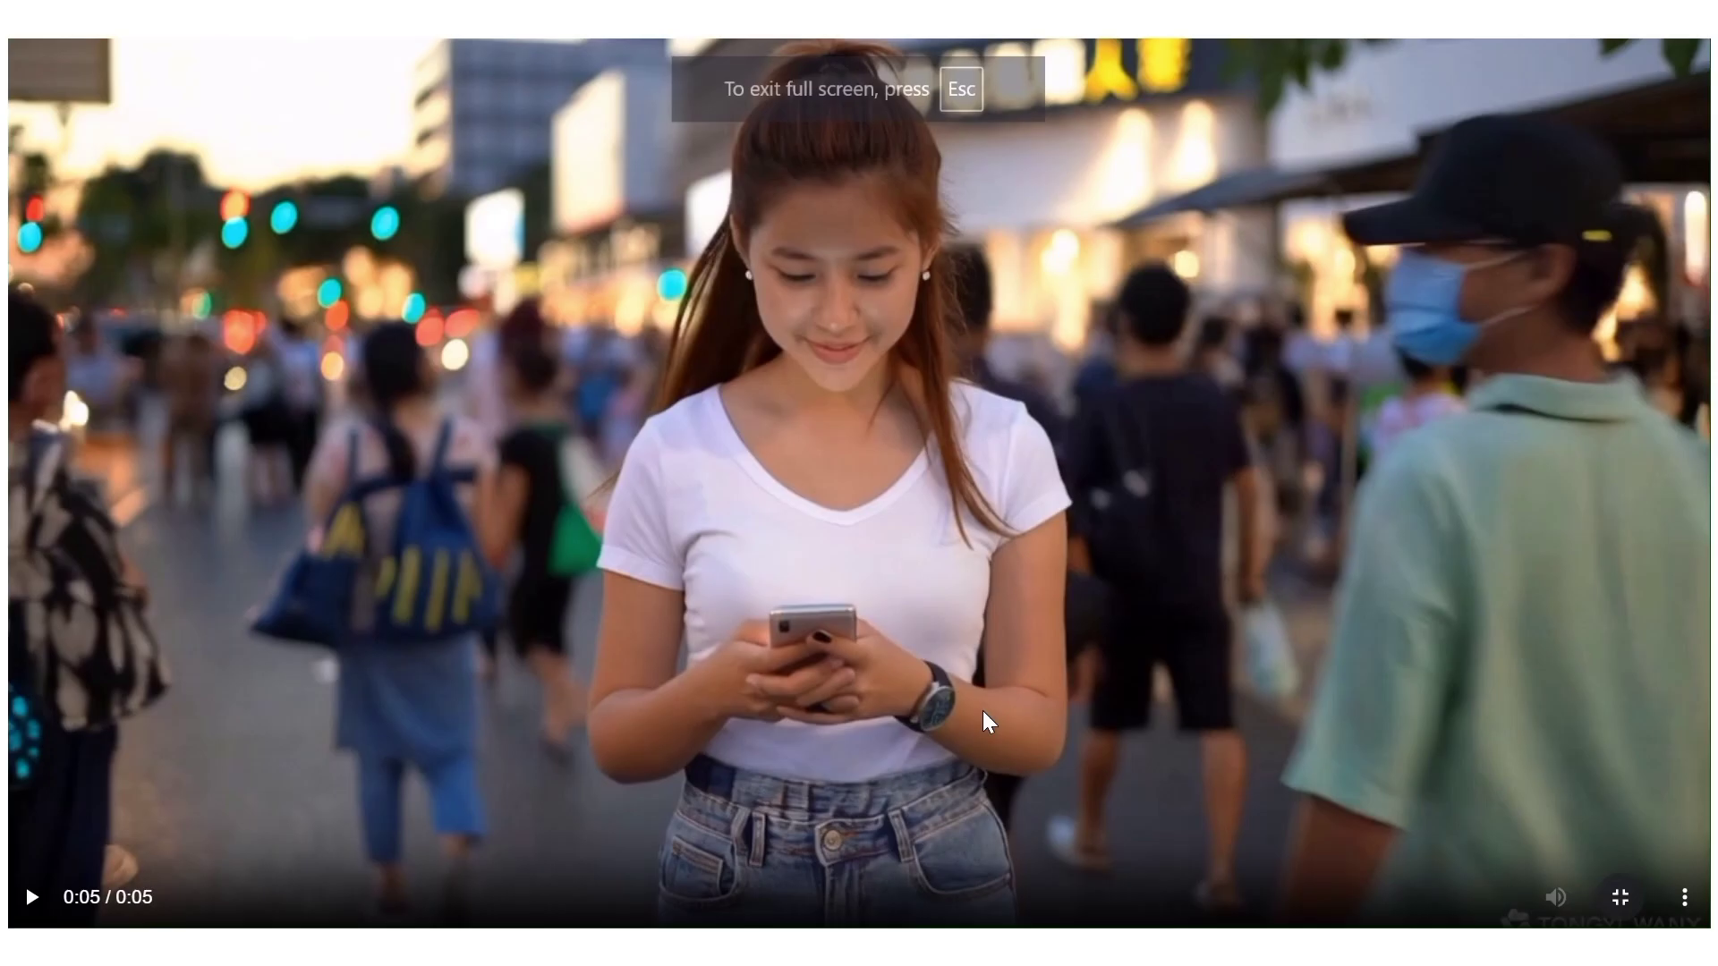
click(28, 900)
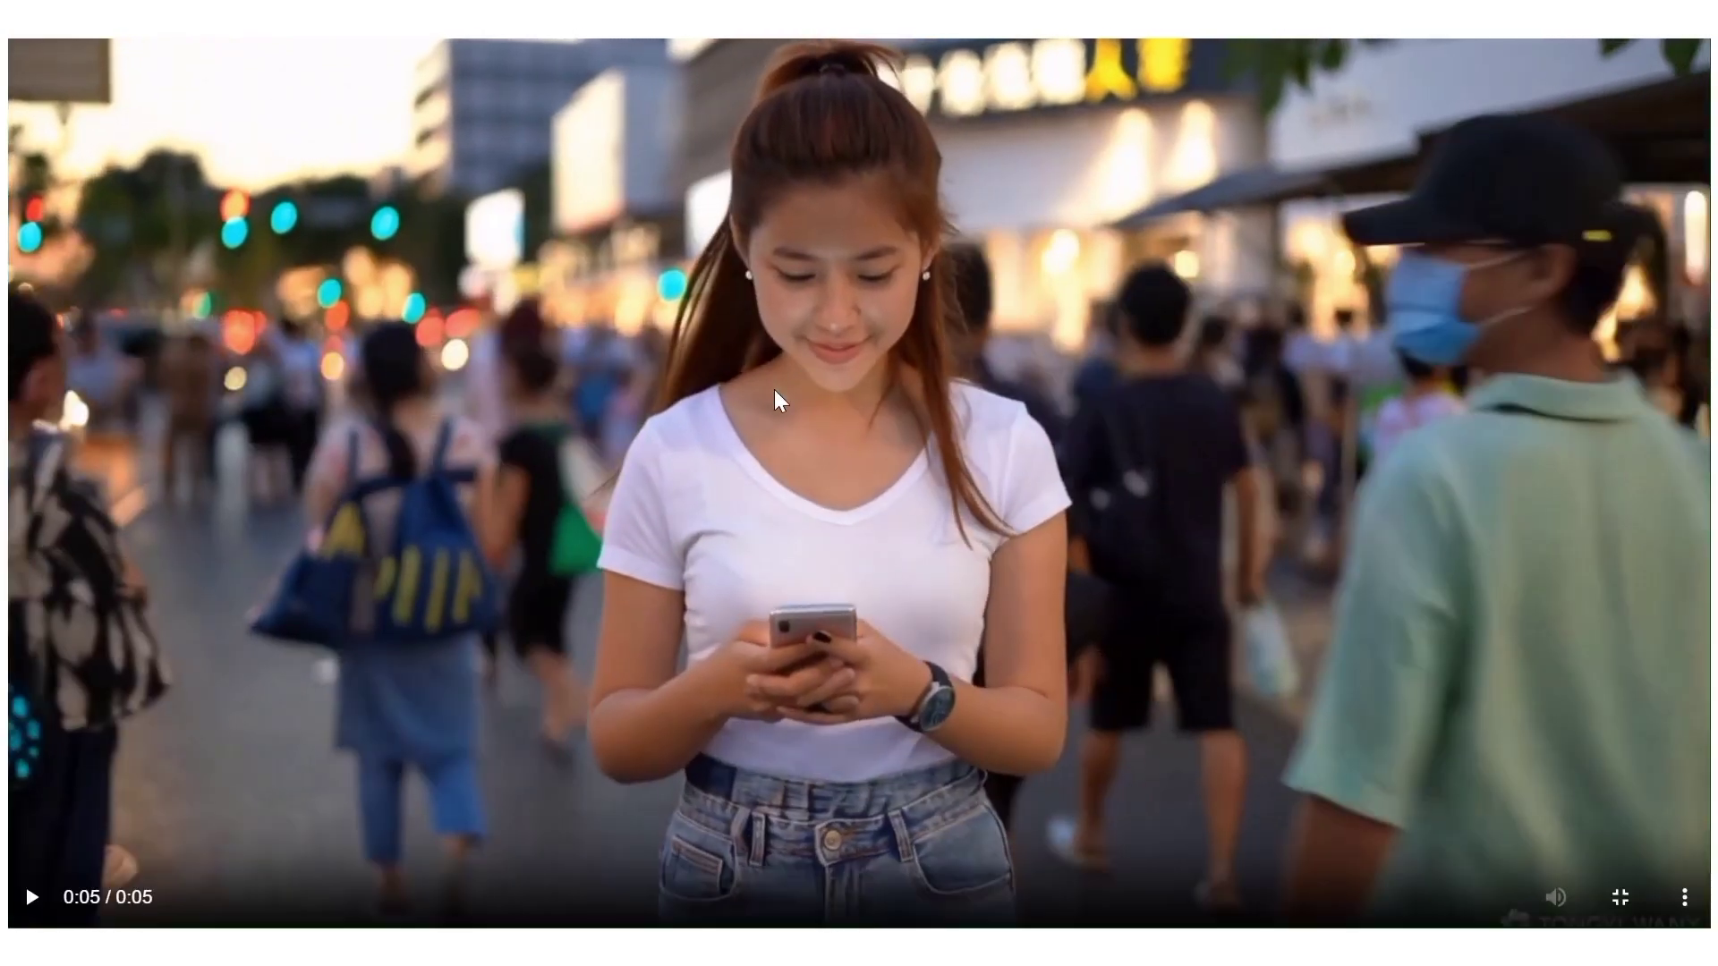
key(space)
click(1624, 899)
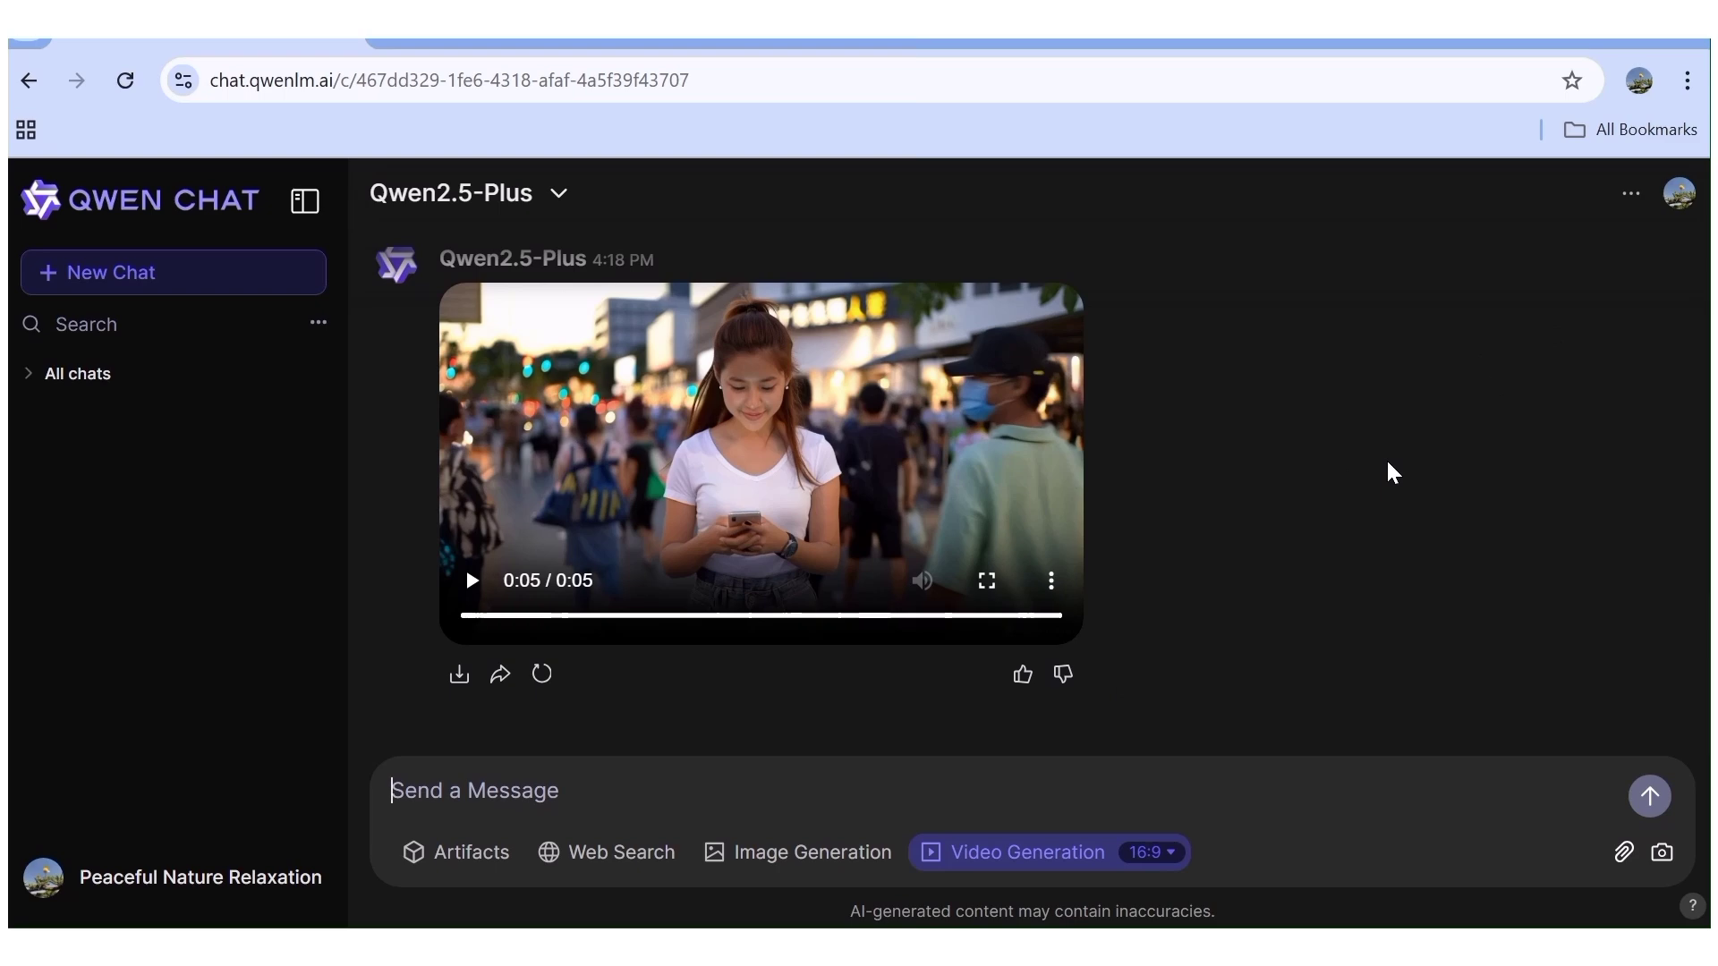
Send the prompt for a realistic girl in a green dress drinking coffee at a cafe and play the result.
text(A re)
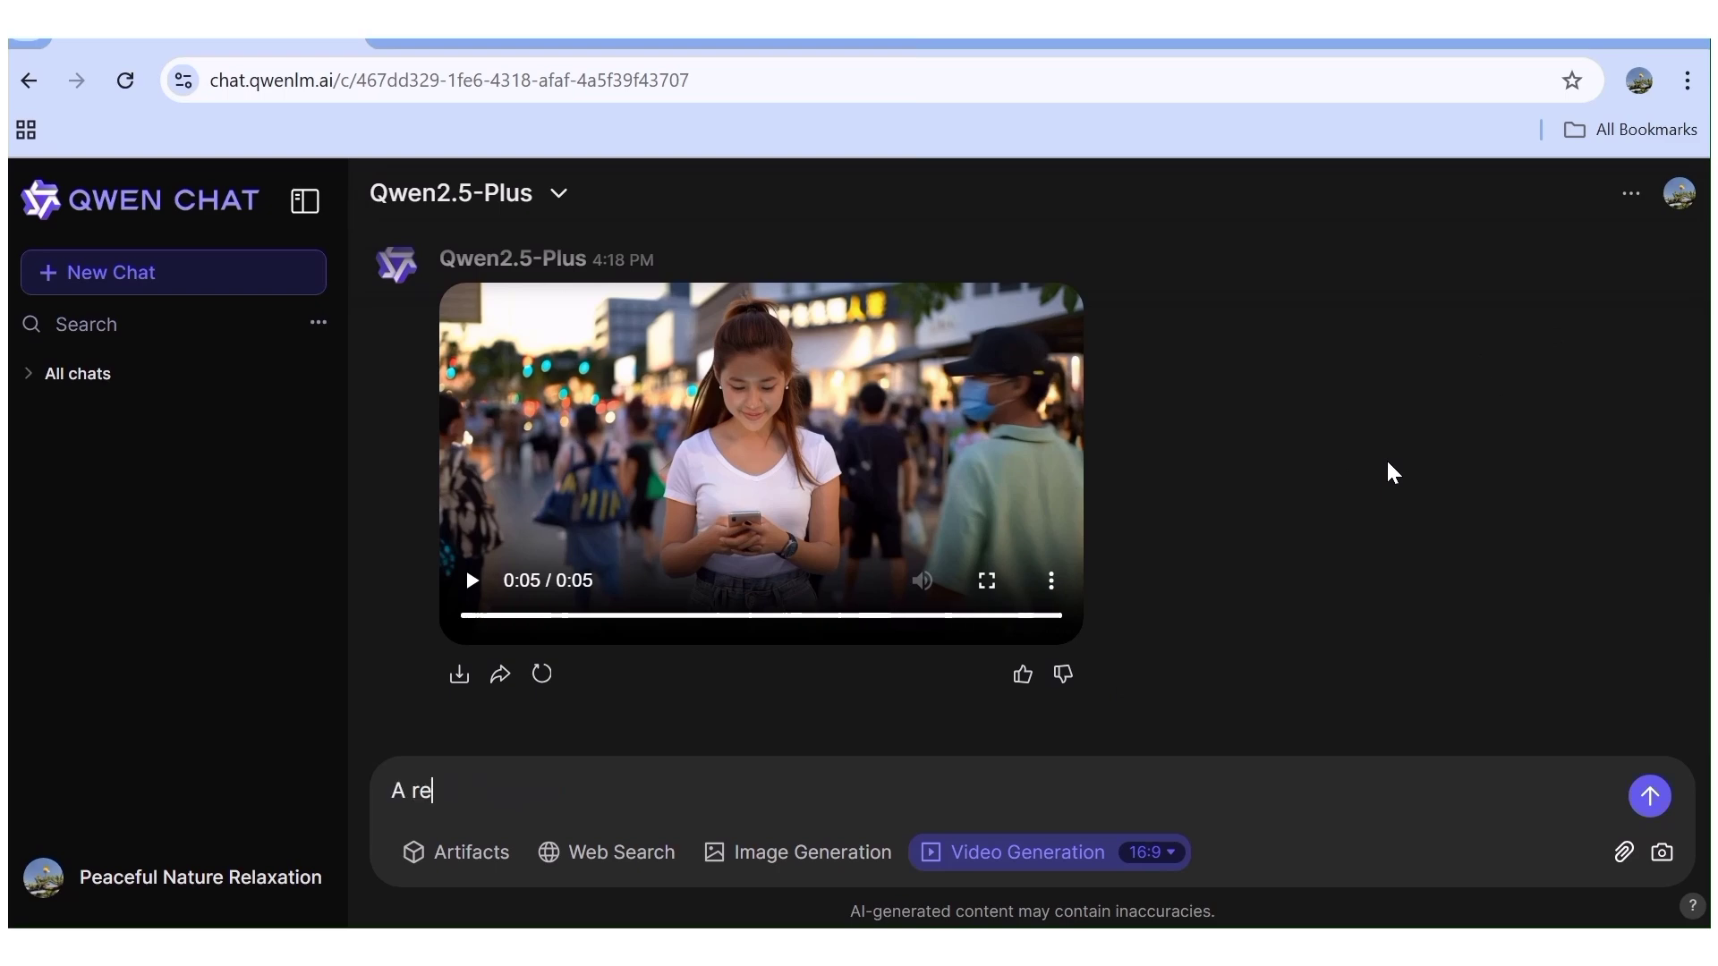
text(alistic video )
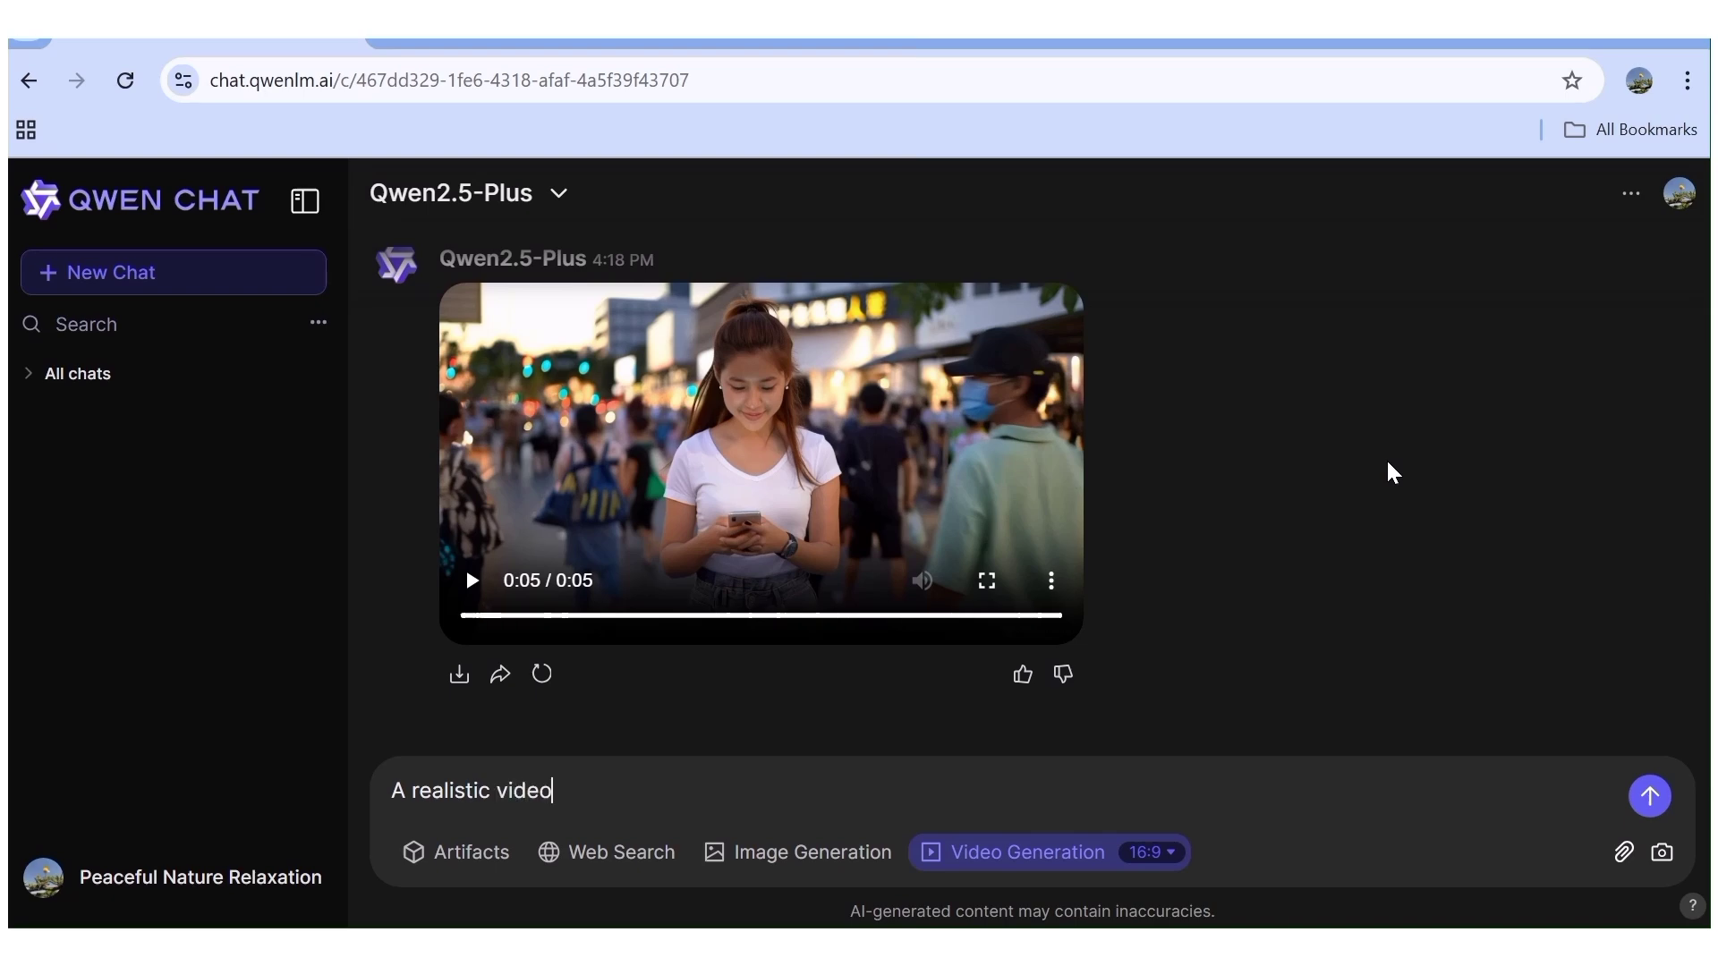
text(of a 20 year old girl in a green dress, drinking coffee at a cafe)
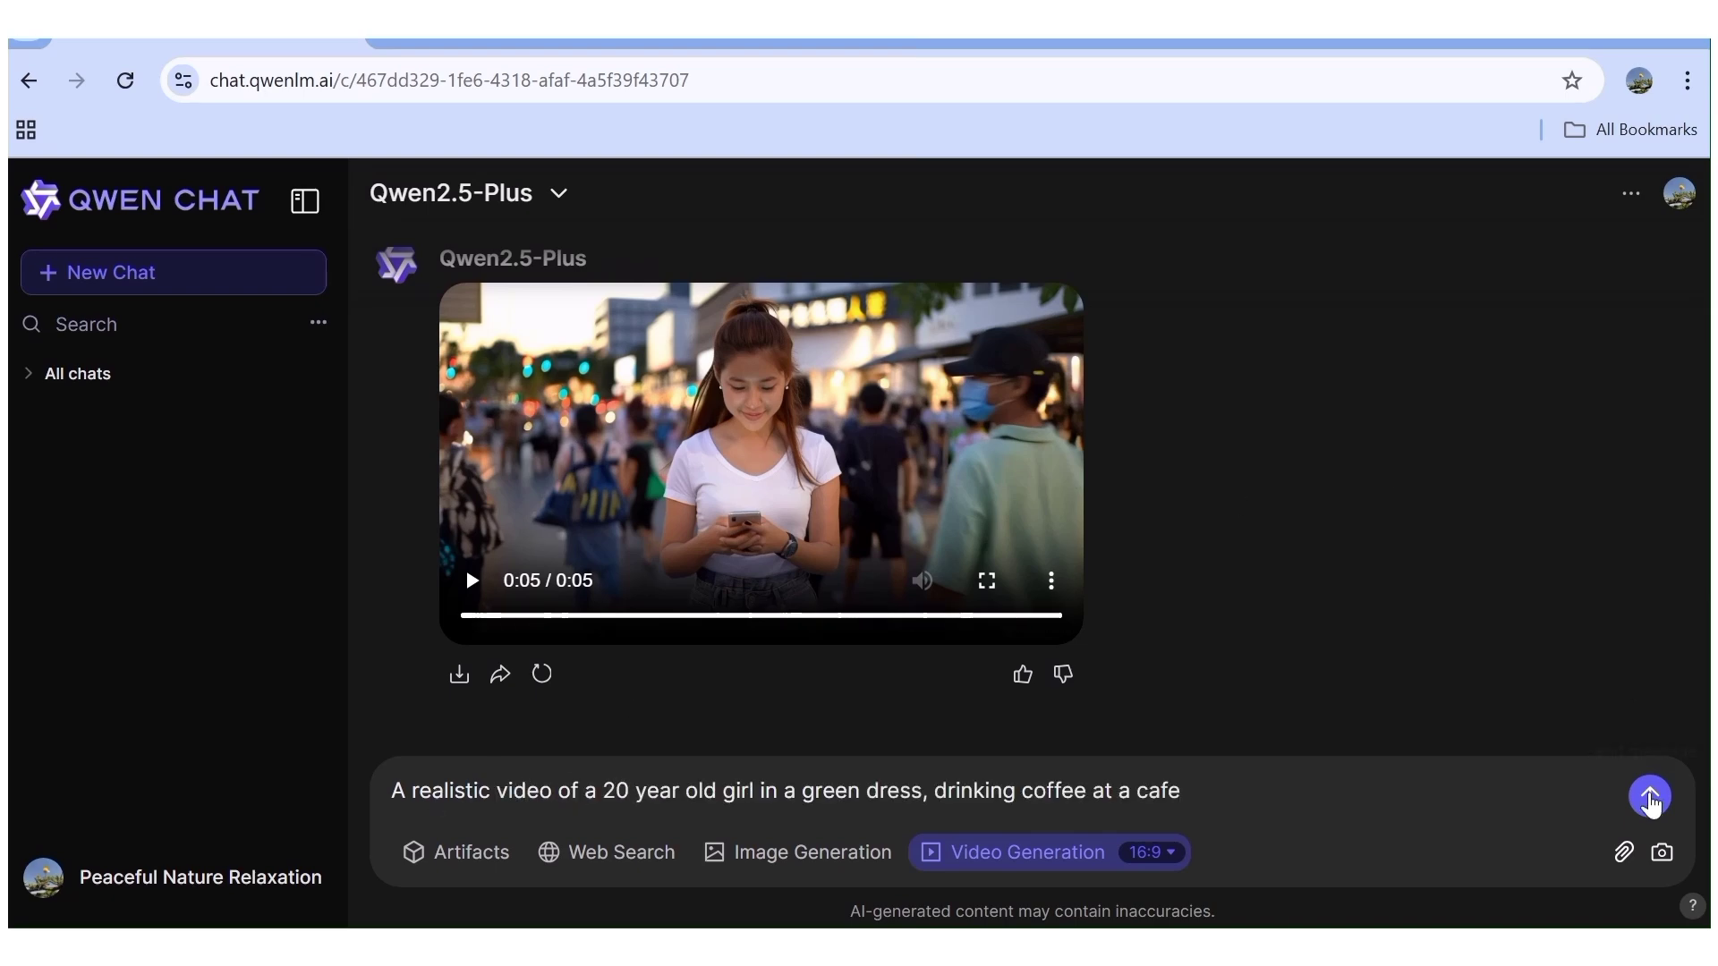
key(Return)
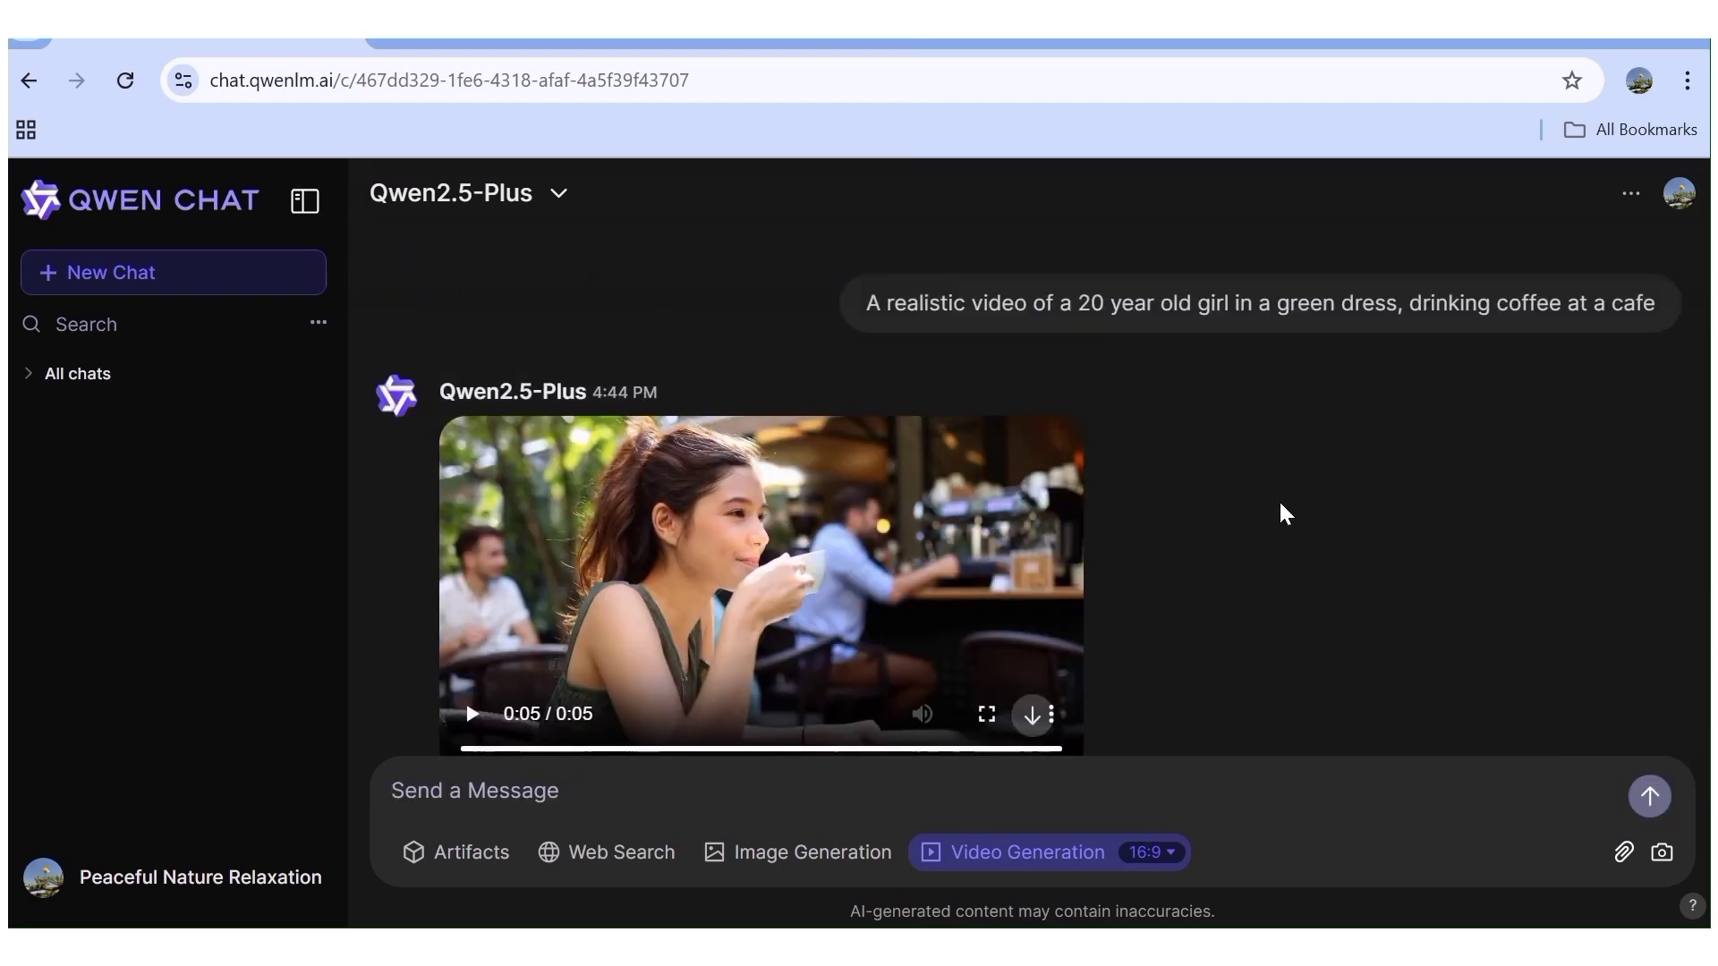
click(472, 716)
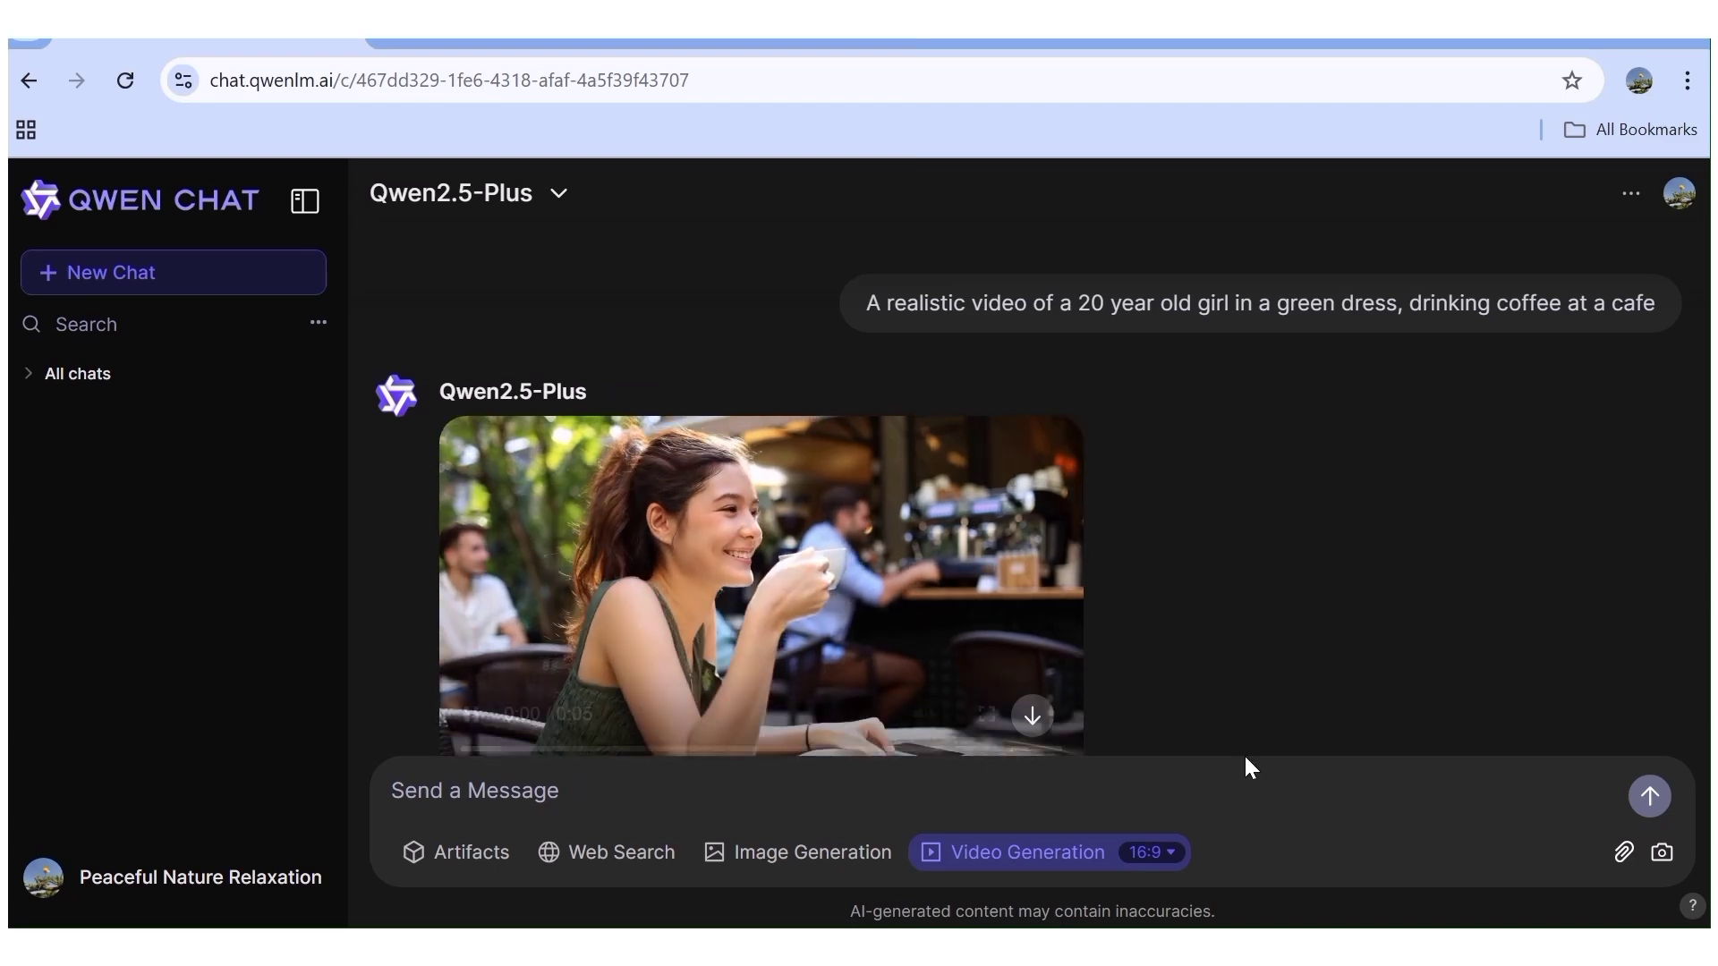
Show the cafe clip full screen and restart it from the beginning.
key(F11)
key(f)
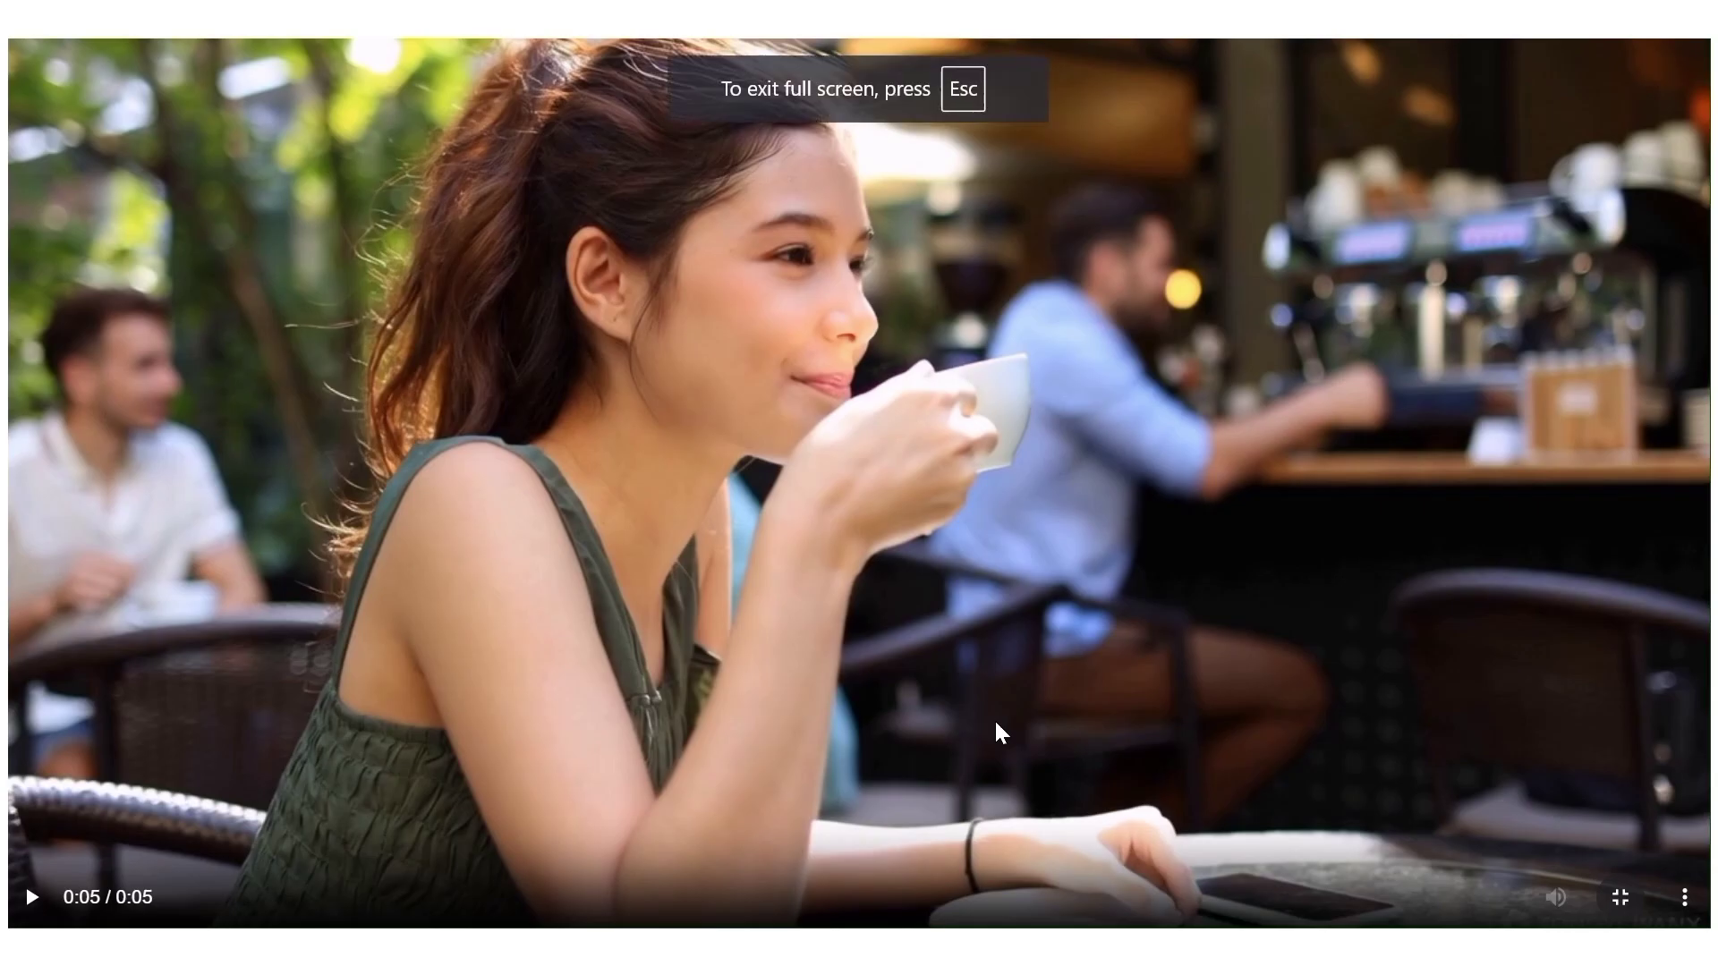
click(32, 898)
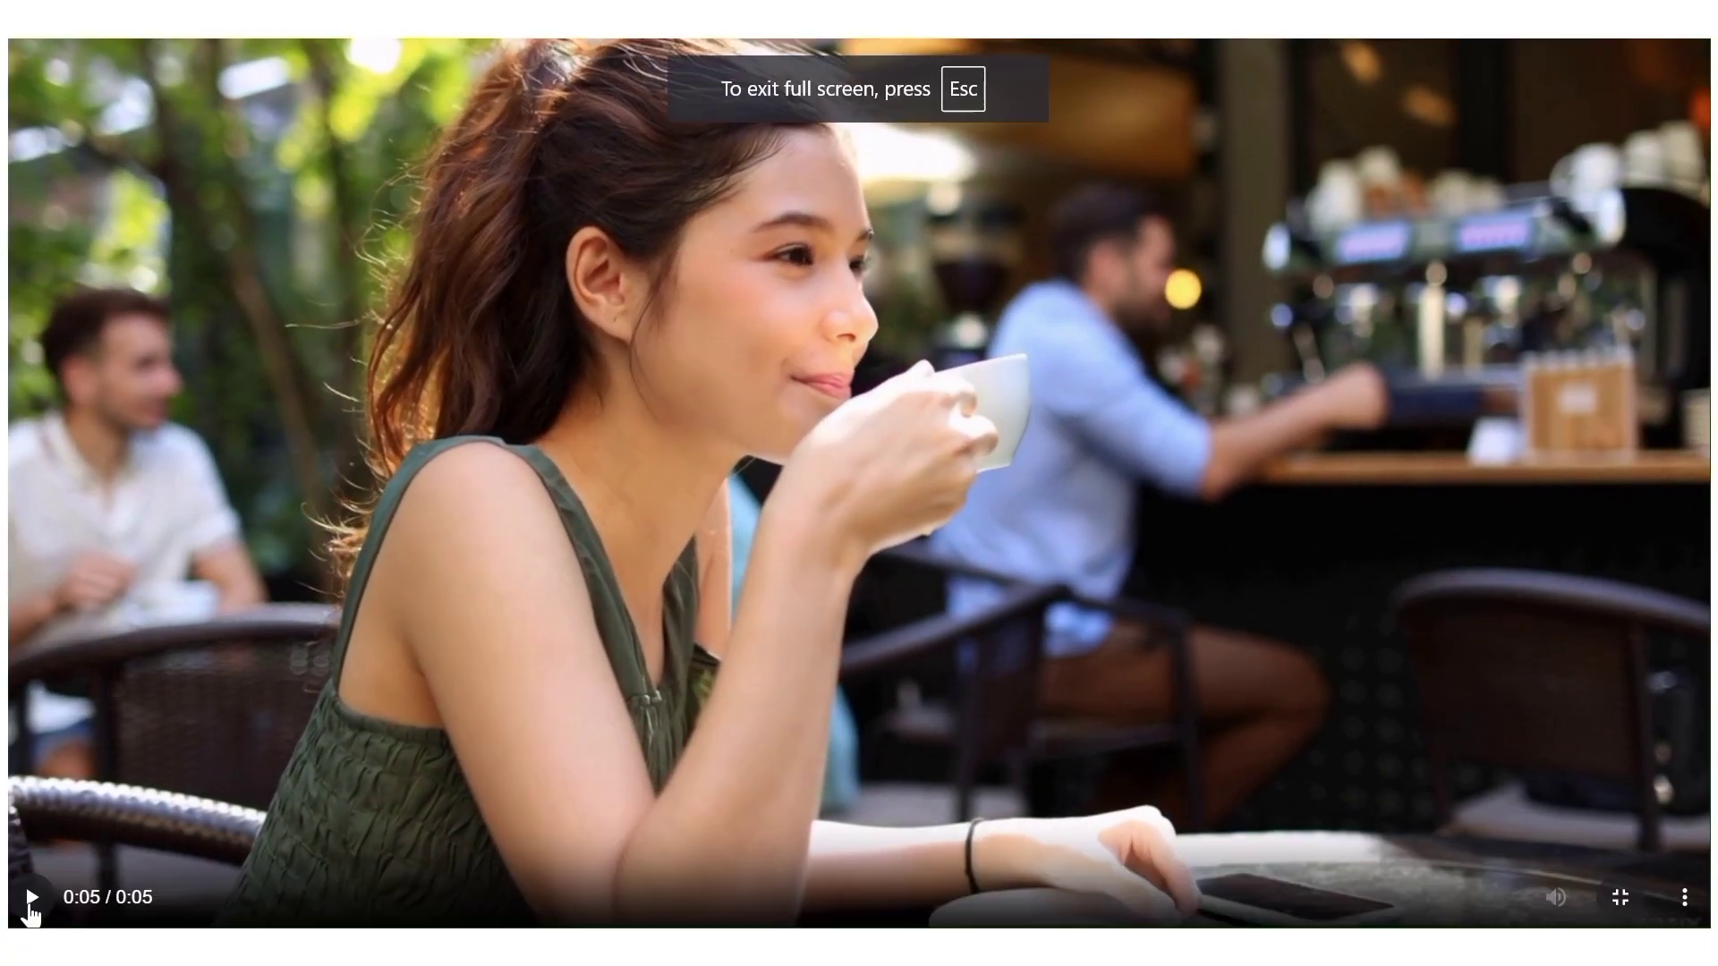
click(32, 899)
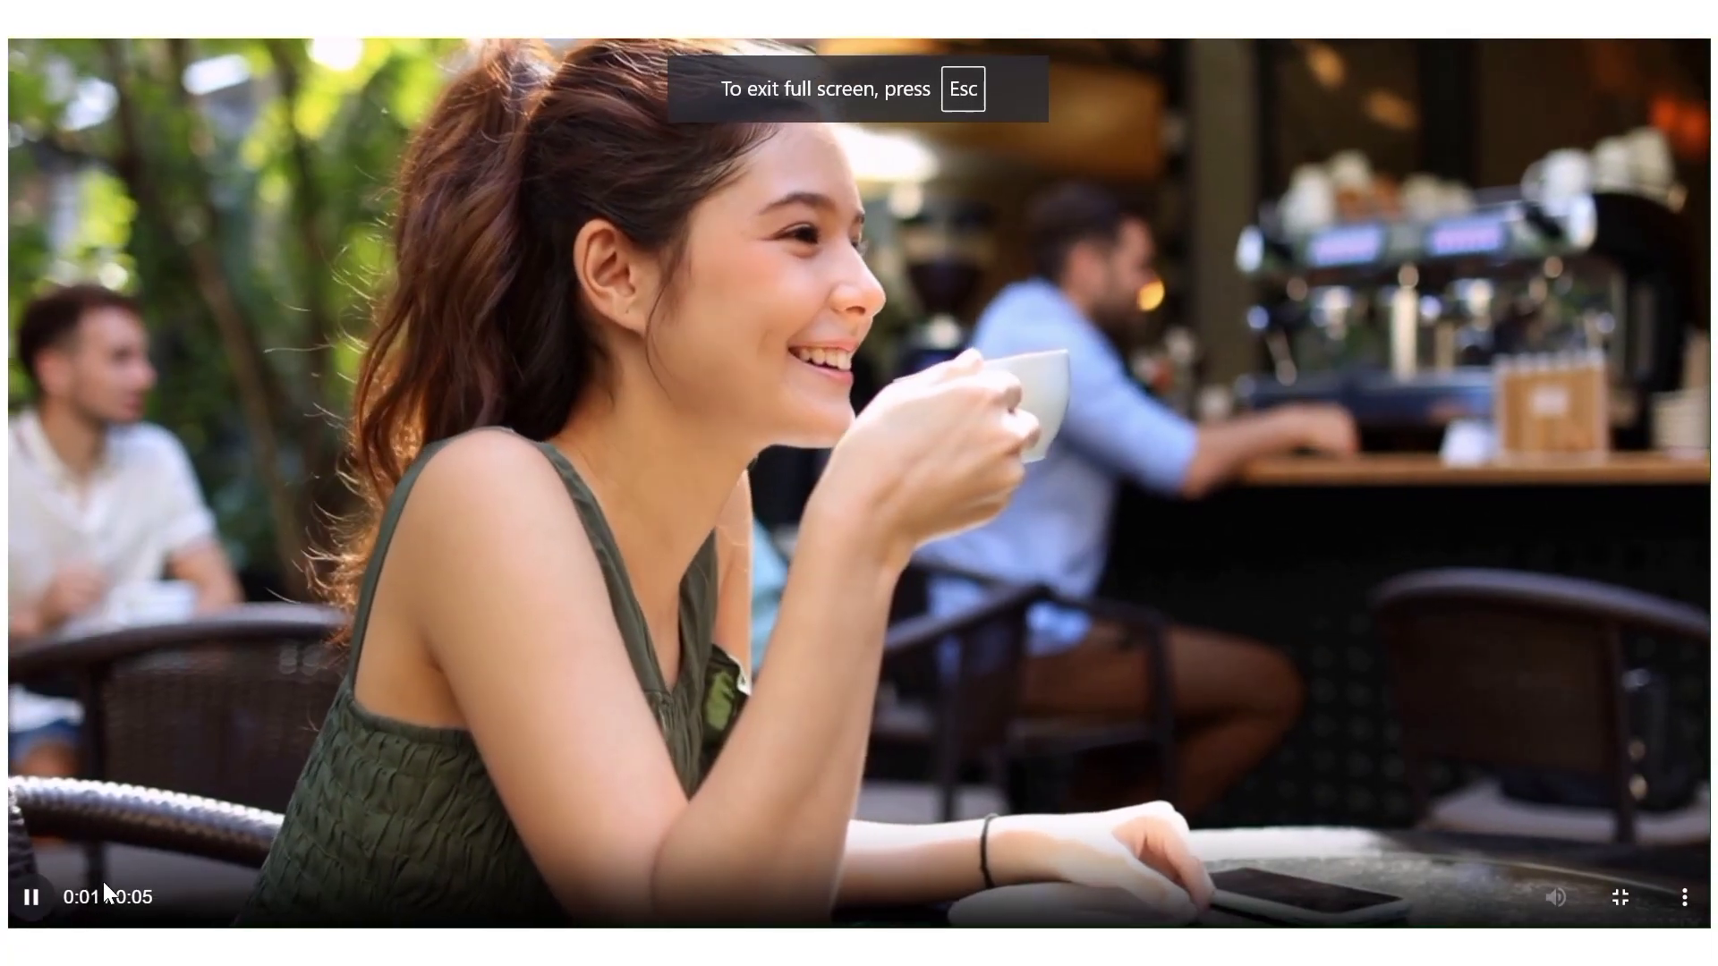